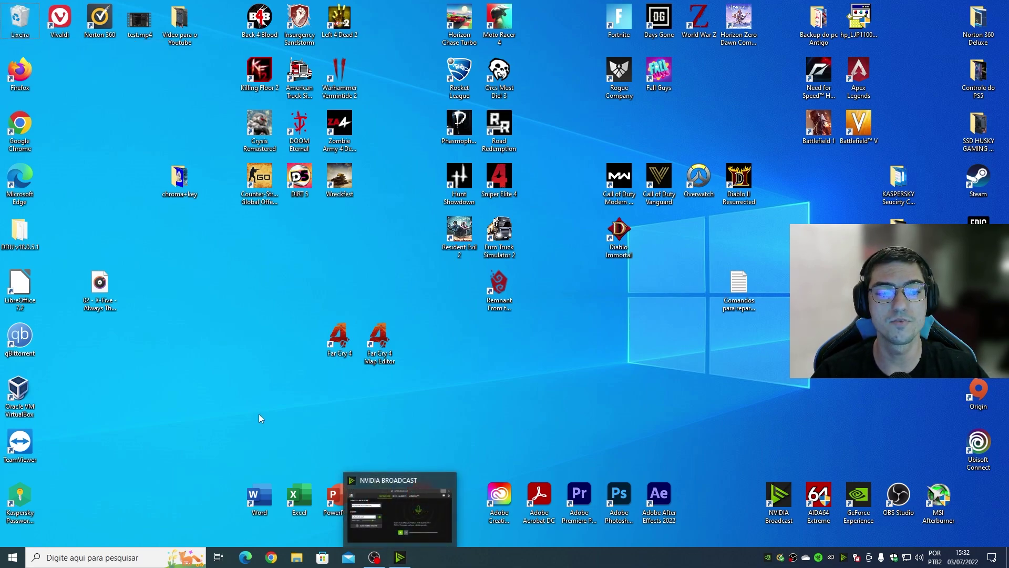
Bring the Chrome window back to the foreground.
{"action": "left_click", "coordinate": [271, 557]}
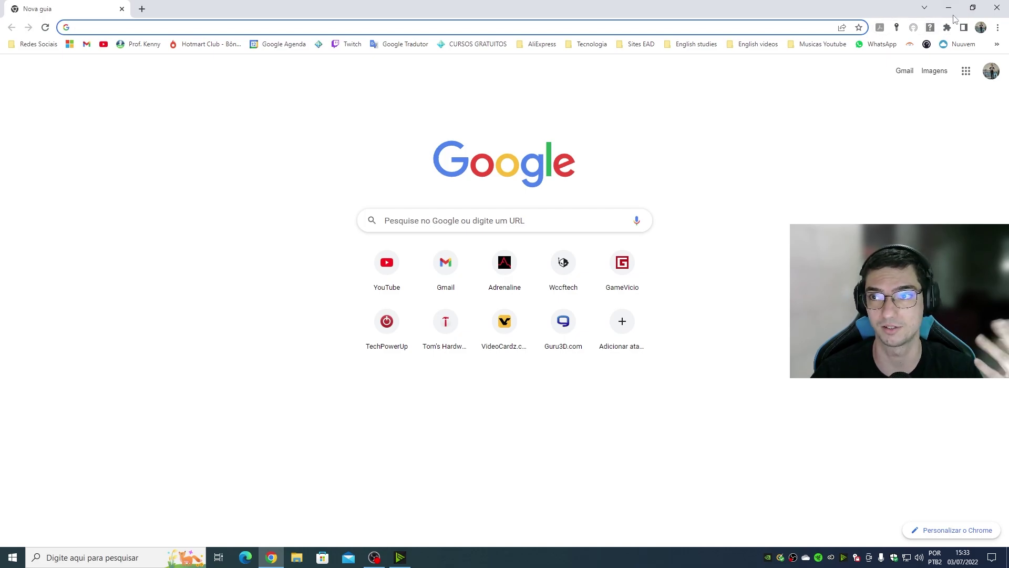
{"action": "left_click", "coordinate": [949, 8]}
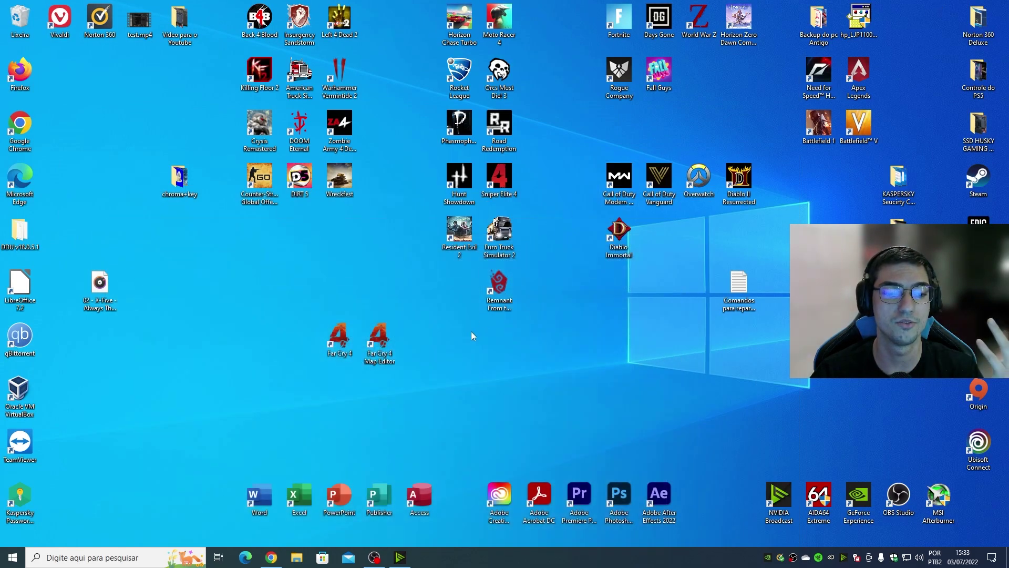
{"action": "left_click", "coordinate": [272, 558]}
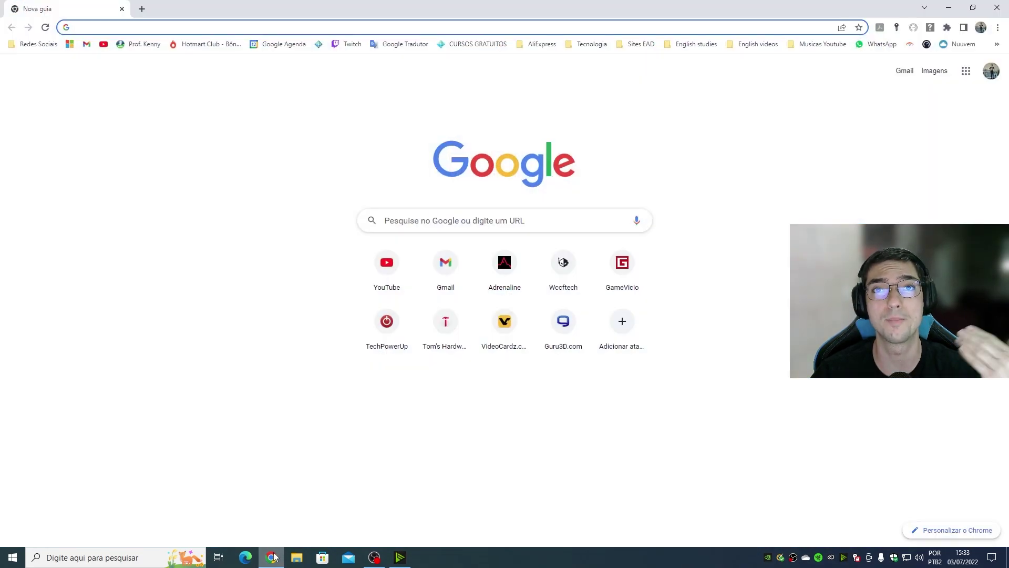
Google 'cpu-z', enlarge the results page, and open the official CPUID CPU-Z result.
{"action": "left_click", "coordinate": [278, 28]}
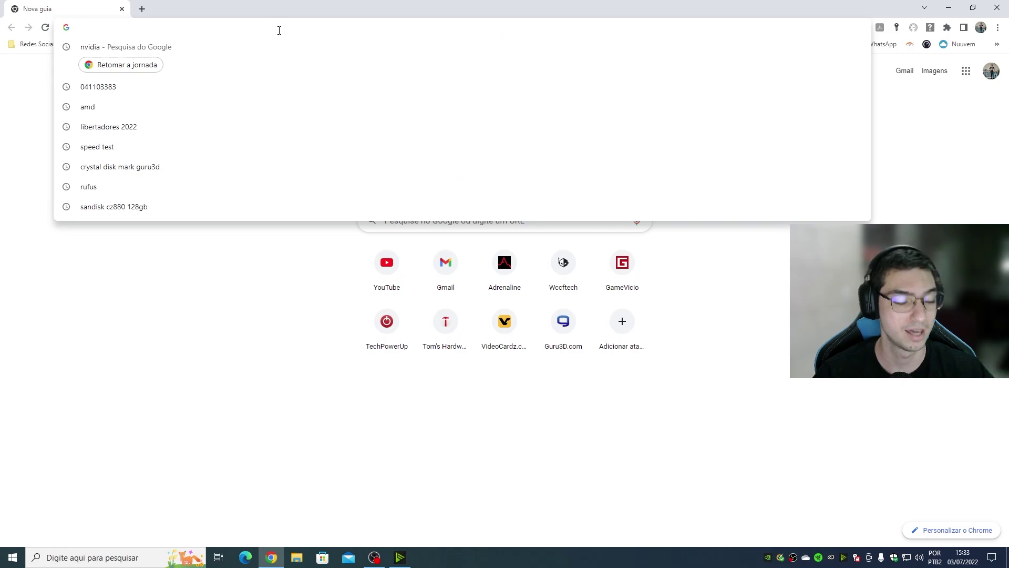
{"action": "type", "text": "cp"}
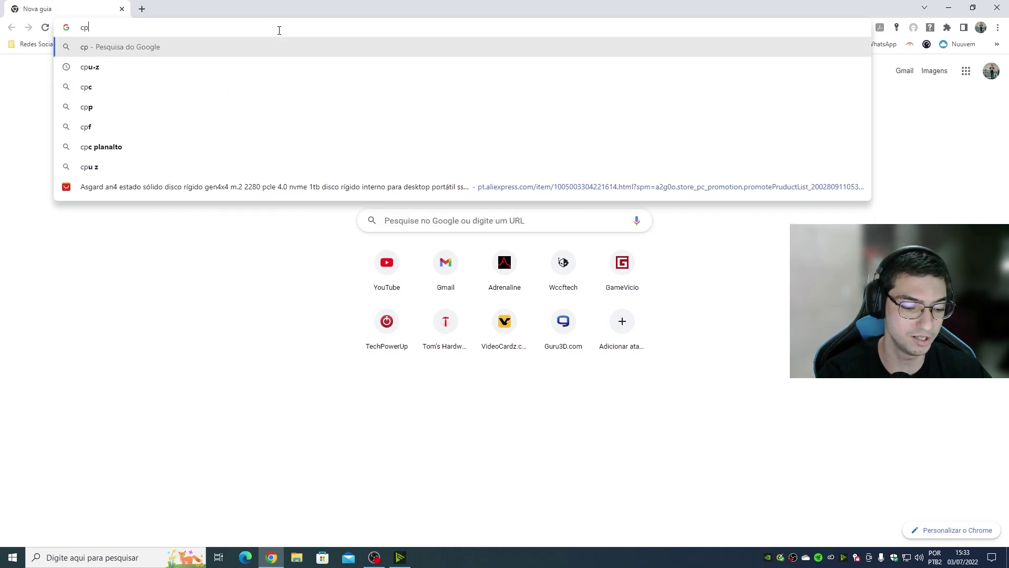
{"action": "type", "text": "u-z"}
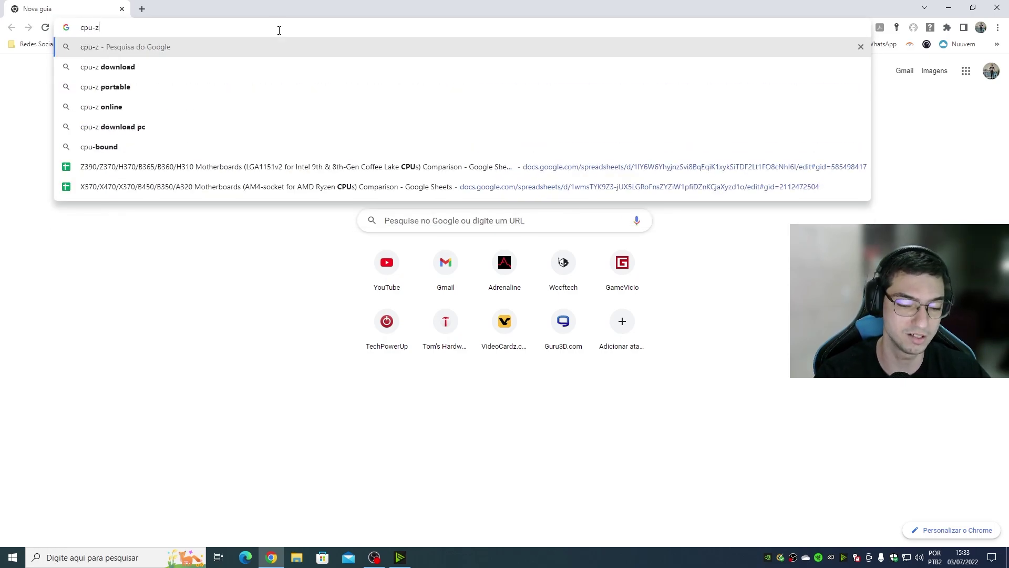
{"action": "key", "text": "Return"}
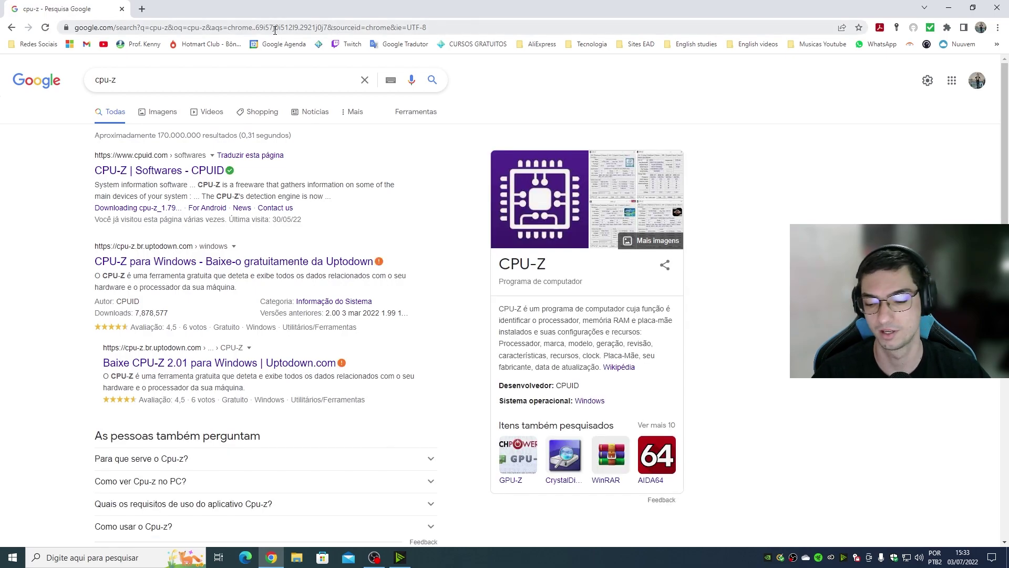
{"action": "key", "text": "ctrl+plus"}
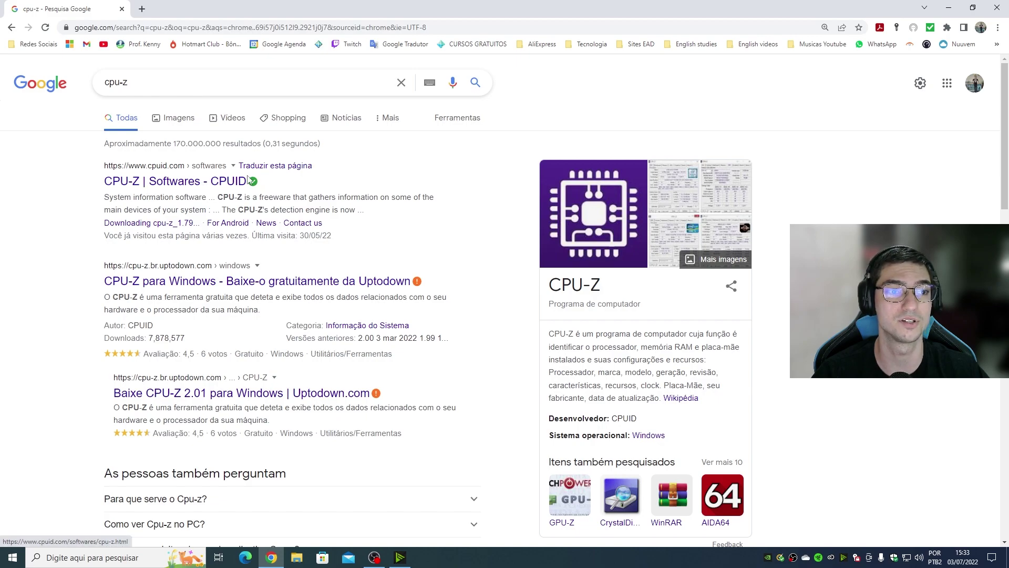
{"action": "mouse_move", "coordinate": [252, 181]}
{"action": "left_click", "coordinate": [215, 184]}
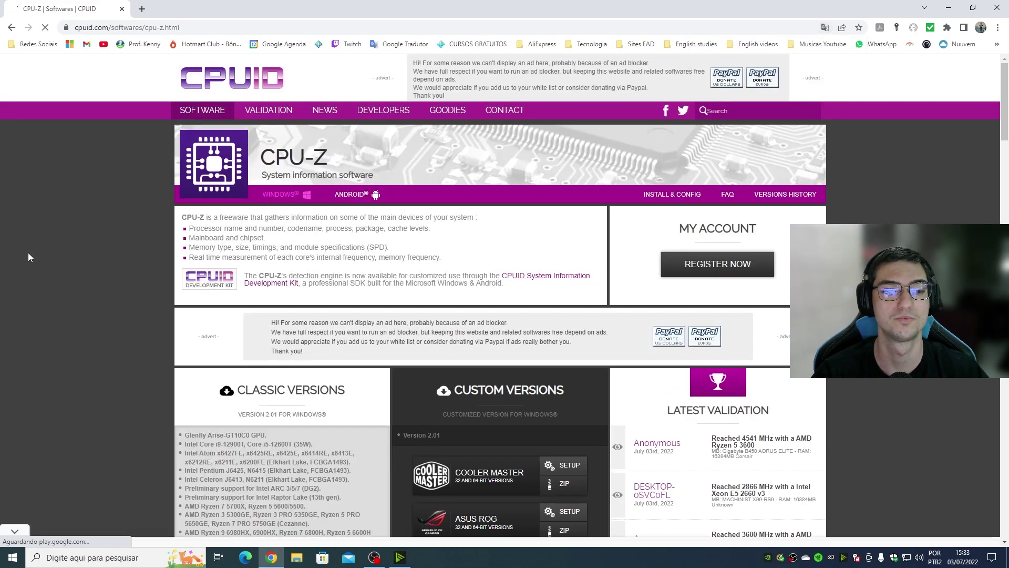
Download the English CPU-Z 2.01 setup from Classic Versions, dismissing the full-page ad.
{"action": "scroll", "coordinate": [28, 251], "scroll_direction": "down", "scroll_amount": 1}
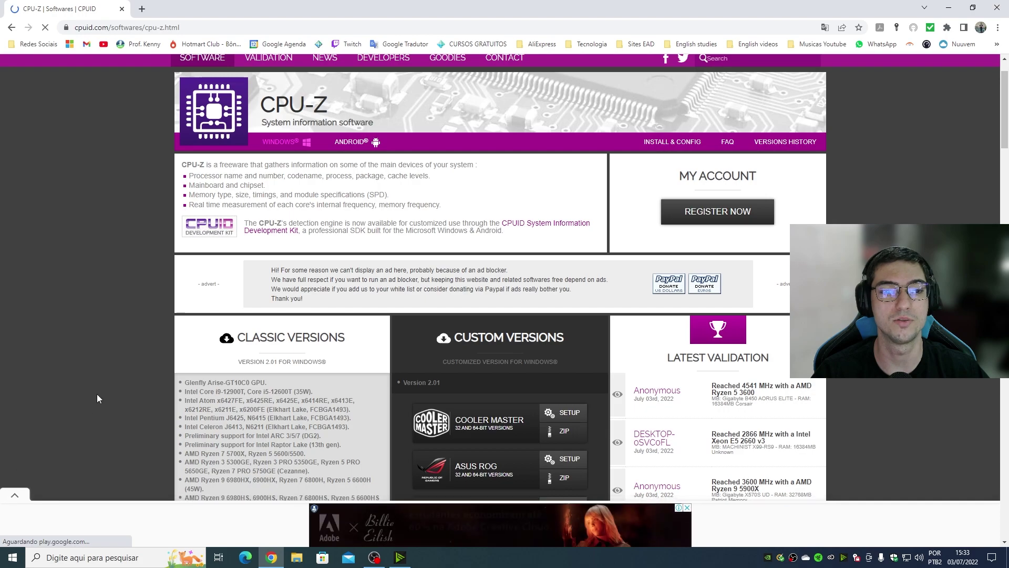
{"action": "scroll", "coordinate": [97, 393], "scroll_direction": "down", "scroll_amount": 5}
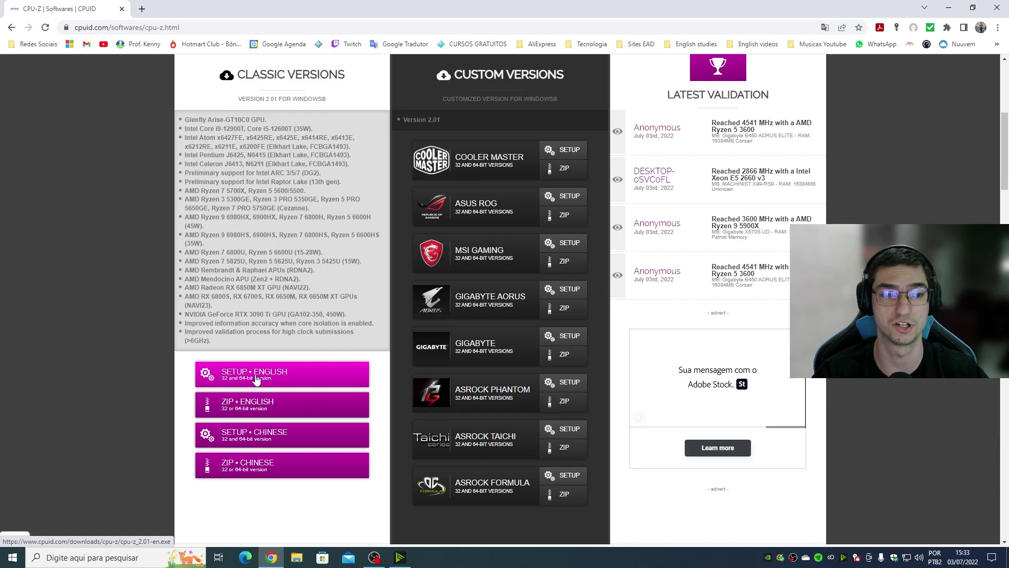
{"action": "left_click", "coordinate": [254, 382]}
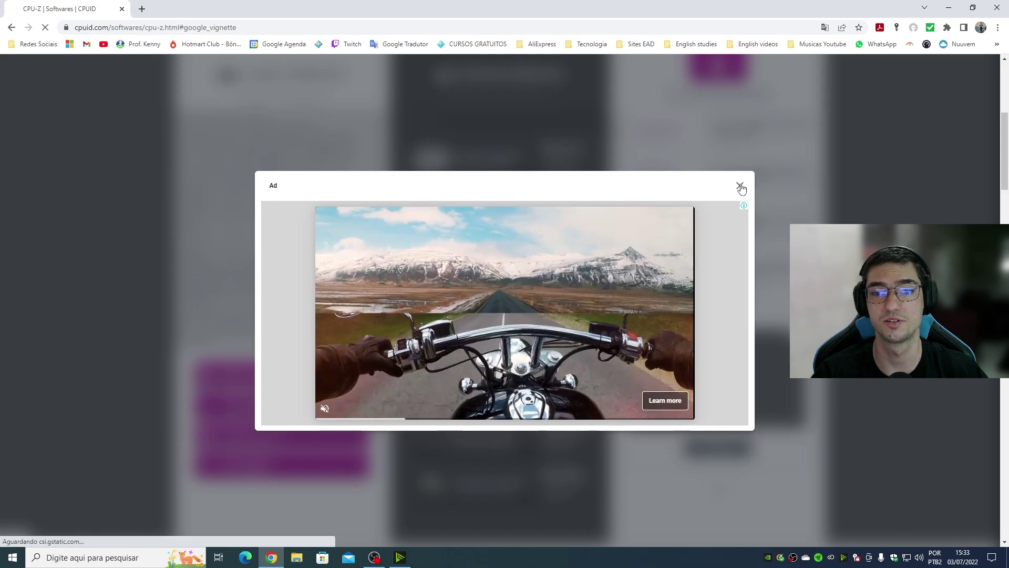
{"action": "left_click", "coordinate": [740, 188]}
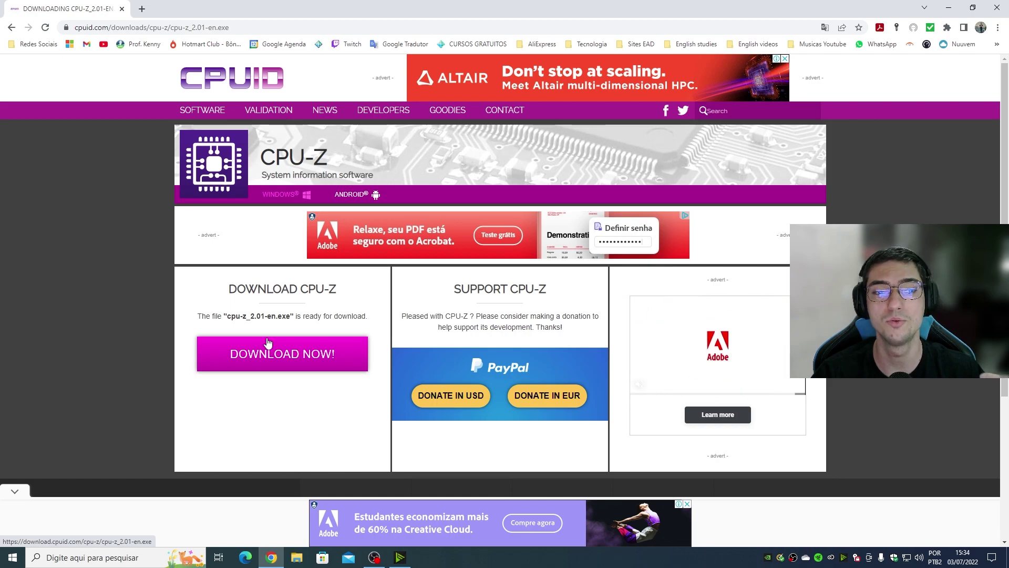
{"action": "left_click", "coordinate": [266, 357]}
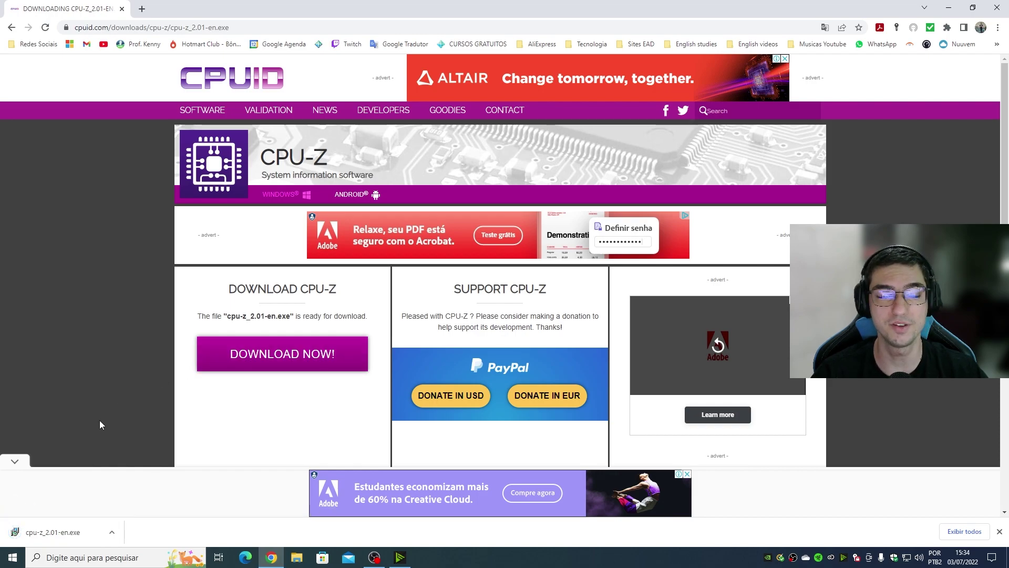
Install CPU-Z 2.01 with default folders and a desktop icon, skipping the readme.
{"action": "left_click", "coordinate": [61, 534]}
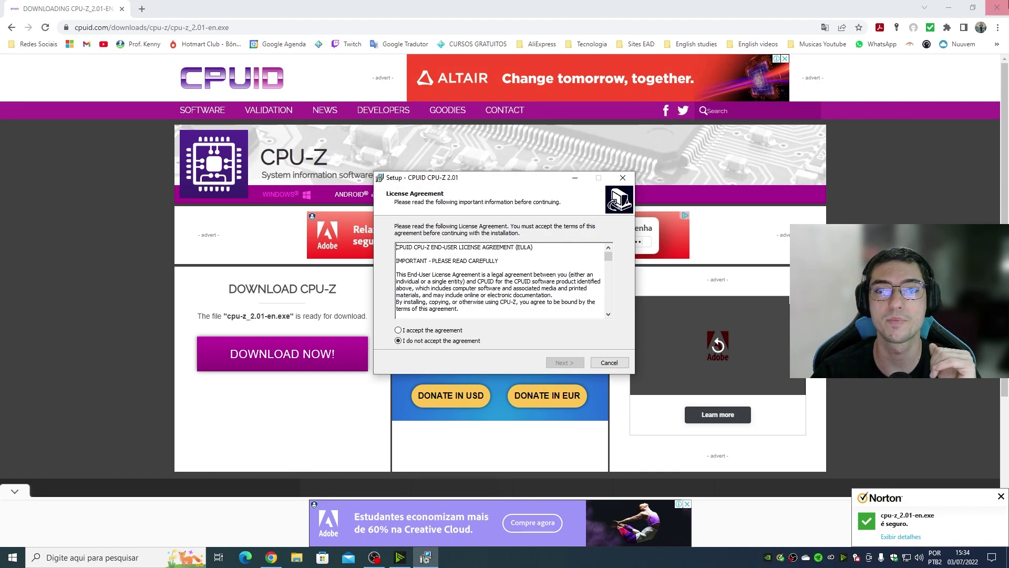
{"action": "left_click", "coordinate": [997, 7]}
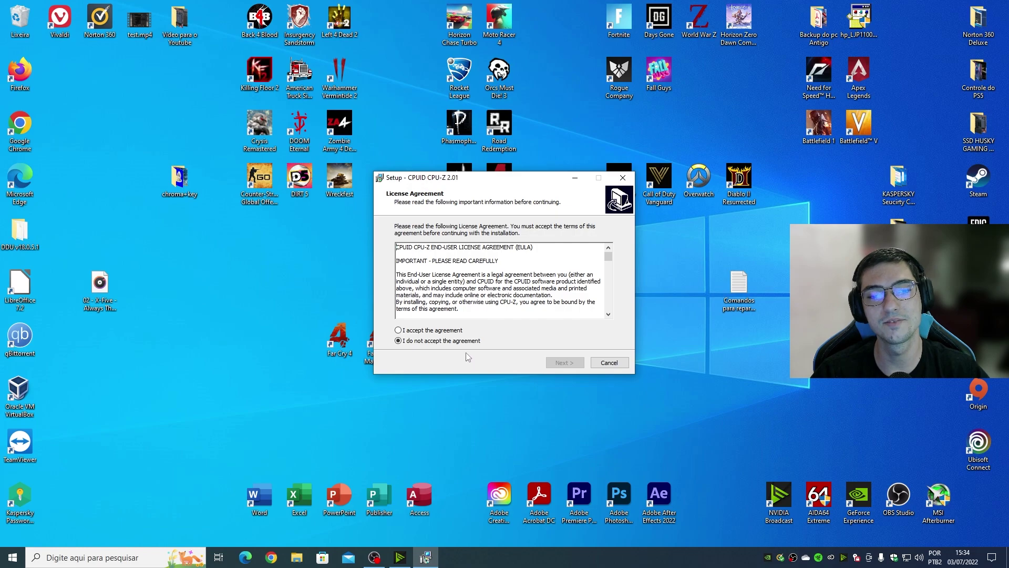
{"action": "left_click", "coordinate": [438, 331]}
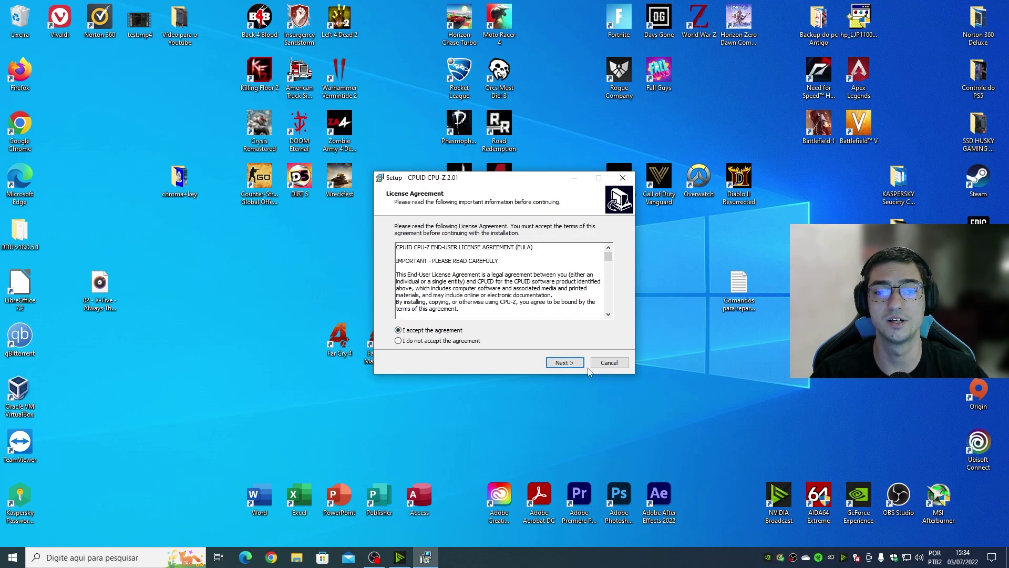
{"action": "left_click", "coordinate": [566, 363]}
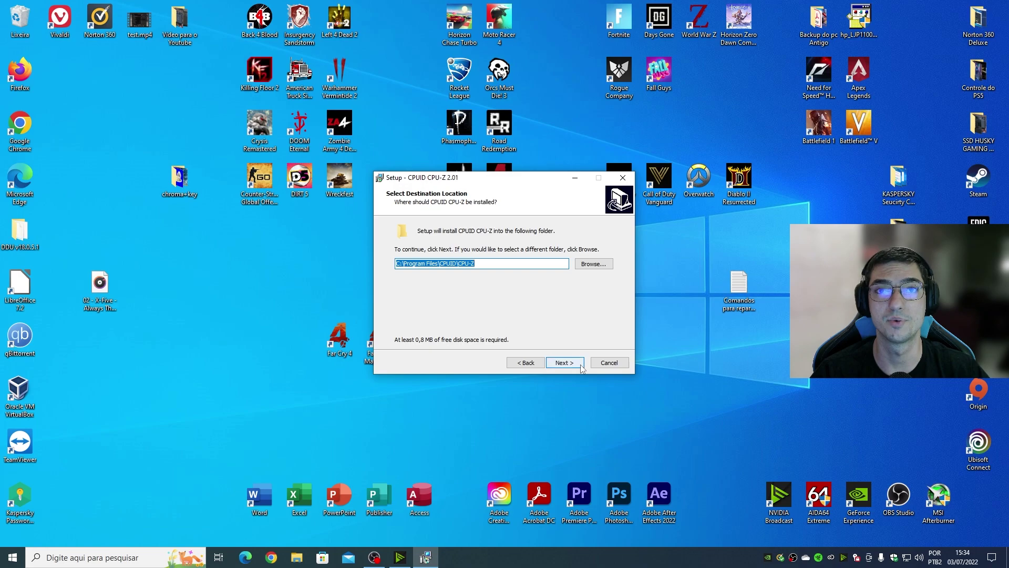
{"action": "left_click", "coordinate": [563, 362]}
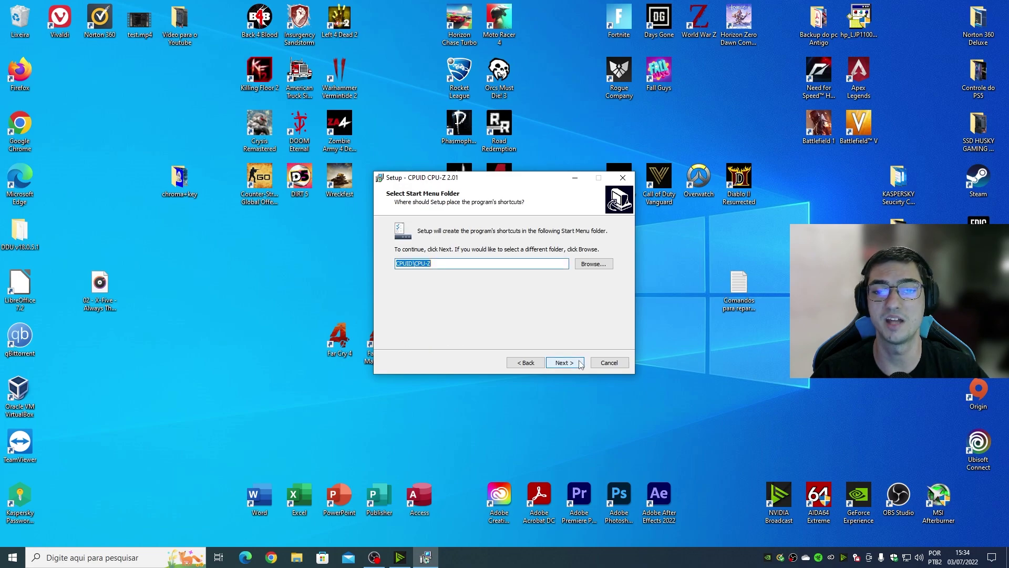
{"action": "left_click", "coordinate": [580, 362]}
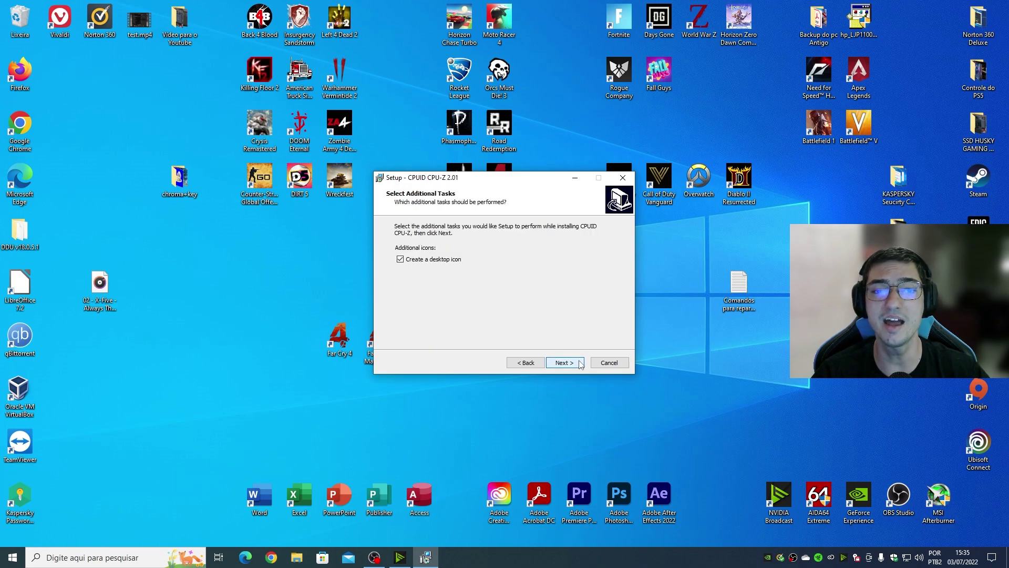
{"action": "left_click", "coordinate": [401, 260]}
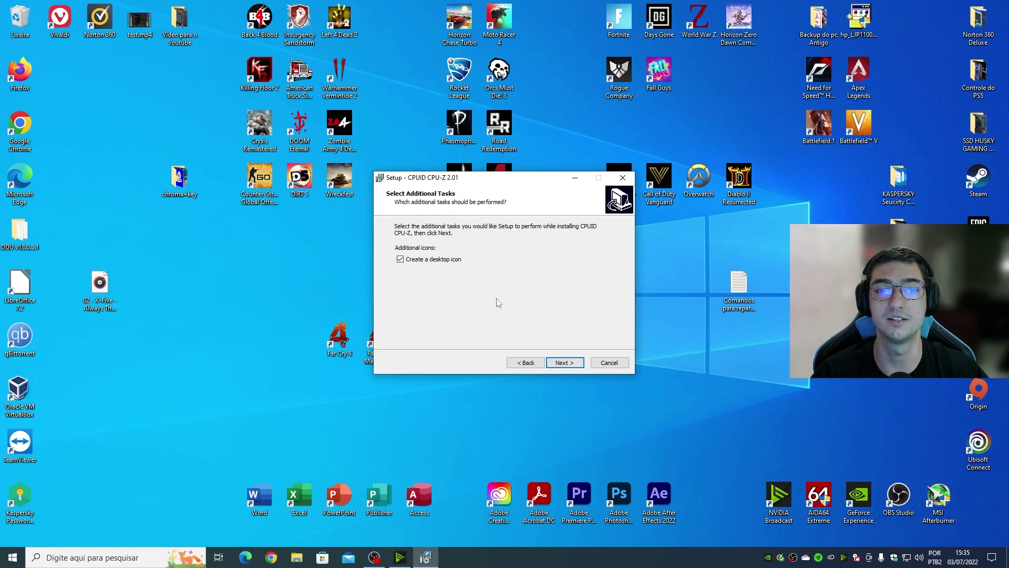
{"action": "left_click", "coordinate": [564, 363]}
{"action": "left_click", "coordinate": [564, 362]}
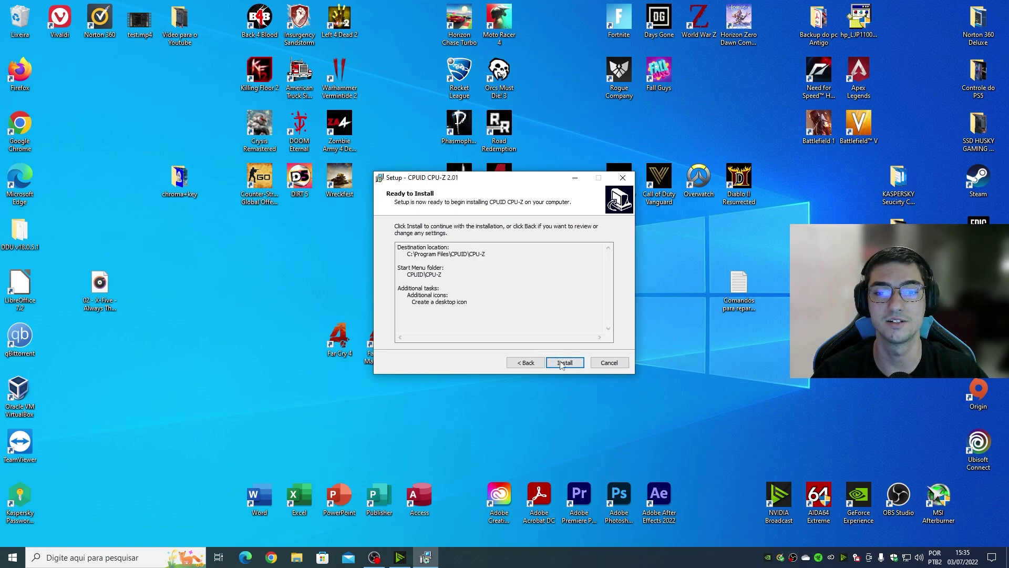
{"action": "left_click", "coordinate": [472, 269]}
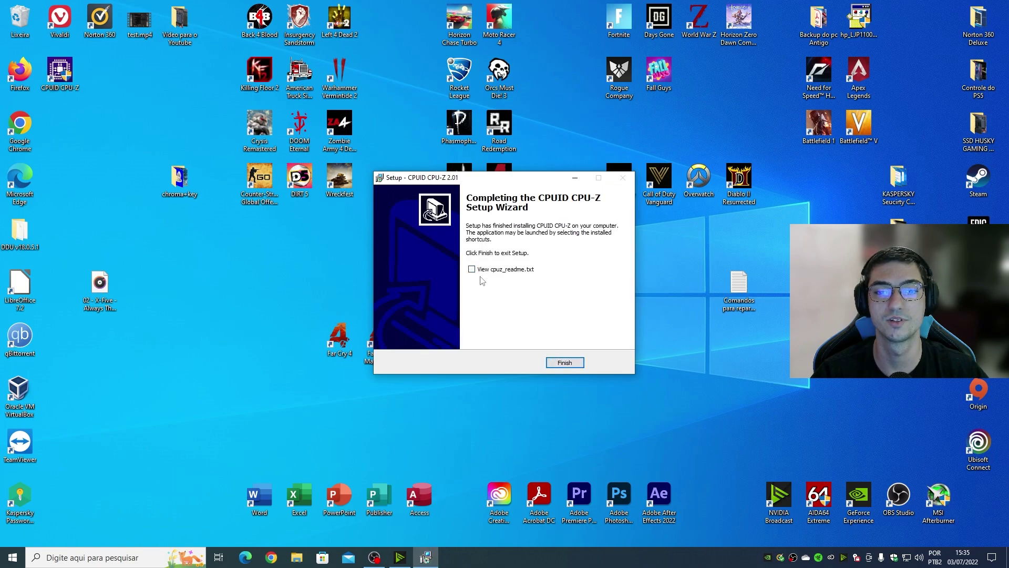
Close setup, move the CPUID CPU-Z shortcut lower on the desktop, and reposition the CPU-Z window.
{"action": "left_click", "coordinate": [564, 362]}
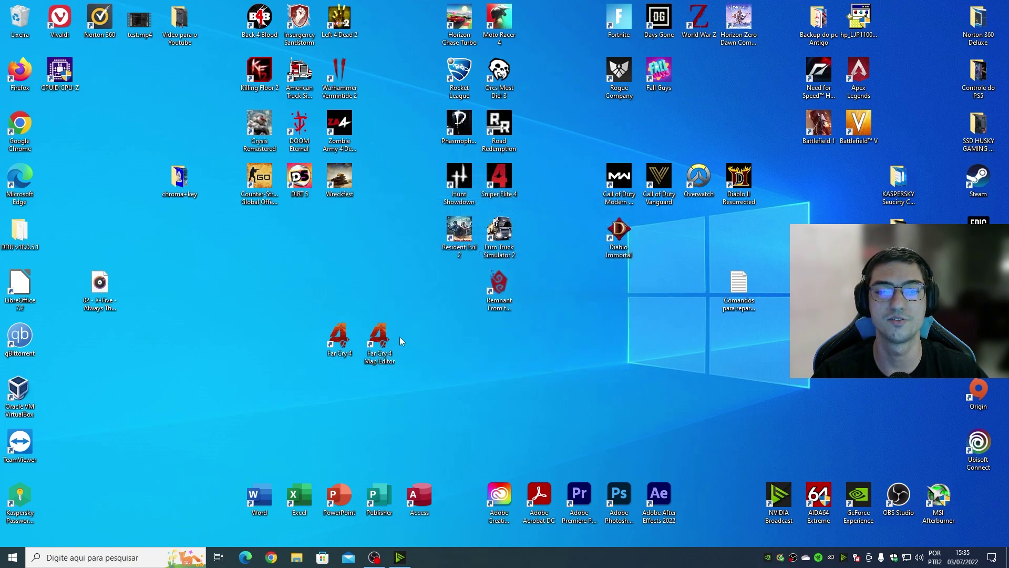
{"action": "left_click_drag", "start_coordinate": [59, 73], "coordinate": [64, 350]}
{"action": "left_click", "coordinate": [118, 369]}
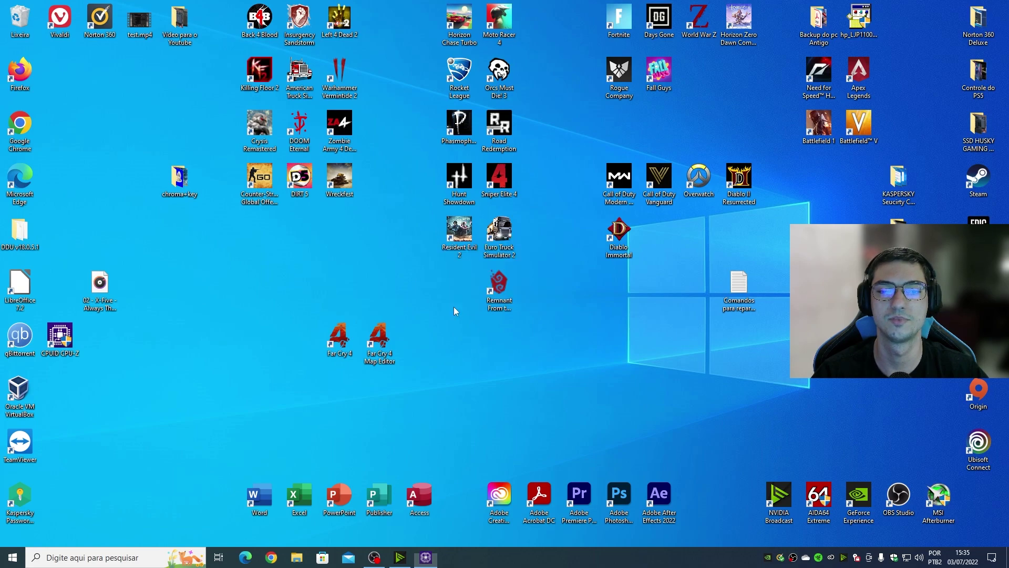
{"action": "left_click_drag", "start_coordinate": [504, 177], "coordinate": [401, 192]}
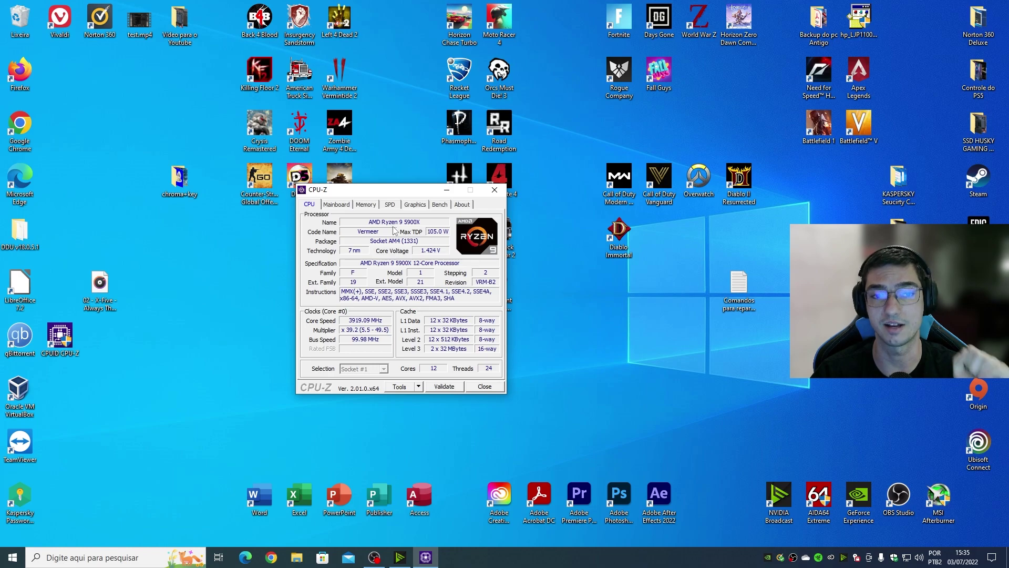
Check the Mainboard tab showing TUF GAMING B550M-PLUS with B550 southbridge, then minimize CPU-Z.
{"action": "left_click", "coordinate": [338, 205]}
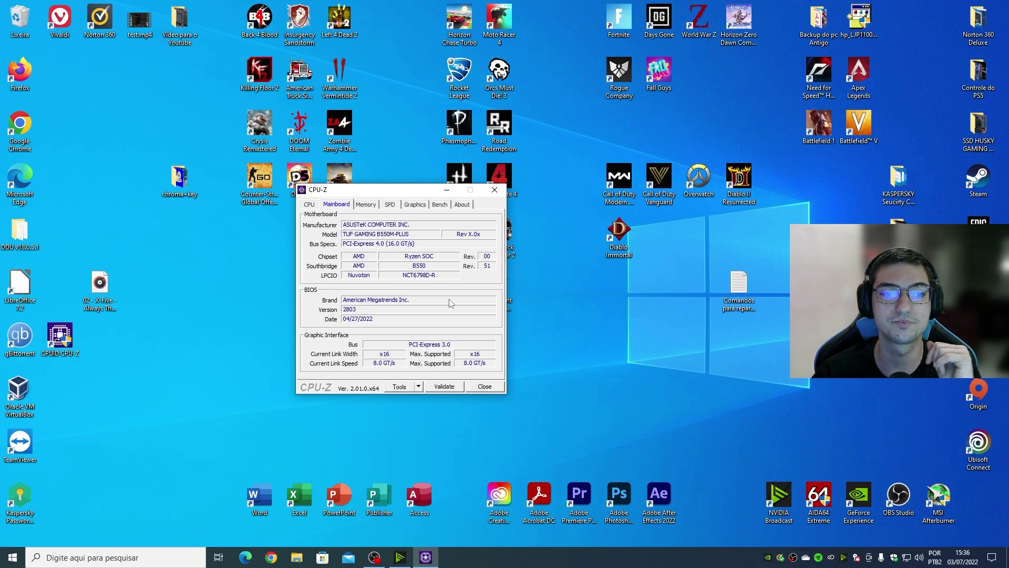
{"action": "left_click", "coordinate": [595, 281]}
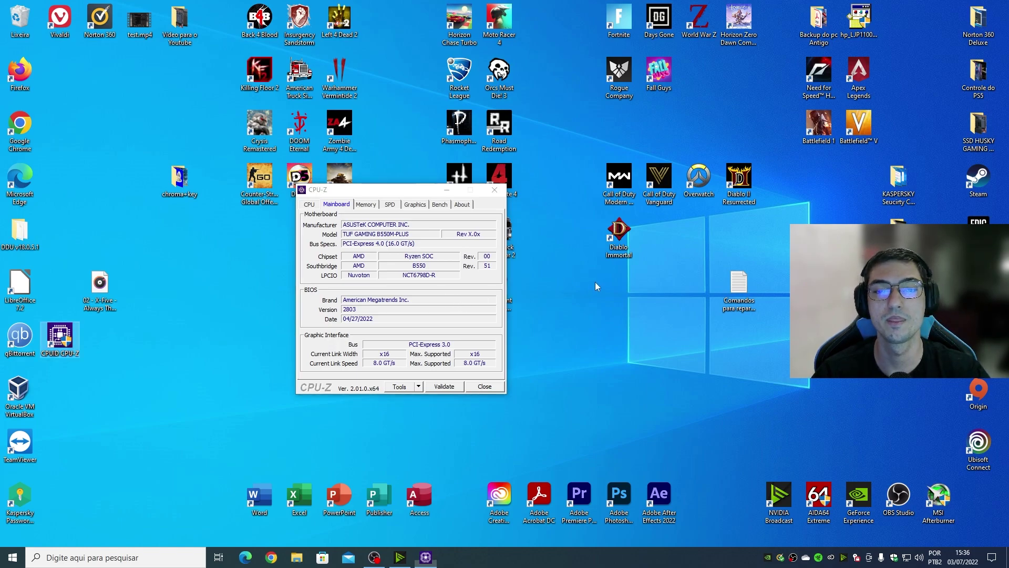
{"action": "left_click", "coordinate": [453, 192]}
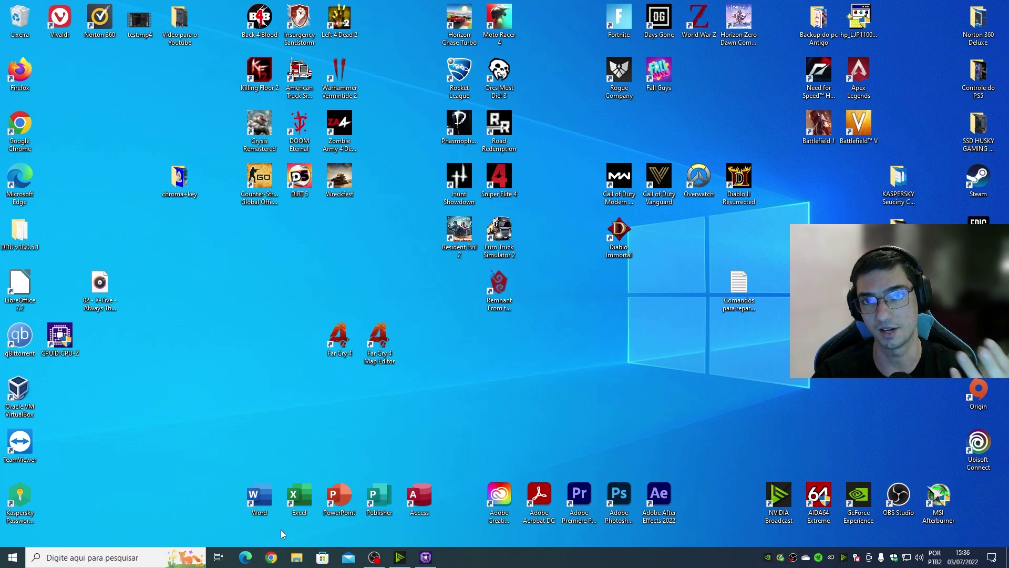
Search Google for 'microsft visual c++ techpowerup'.
{"action": "left_click", "coordinate": [279, 559]}
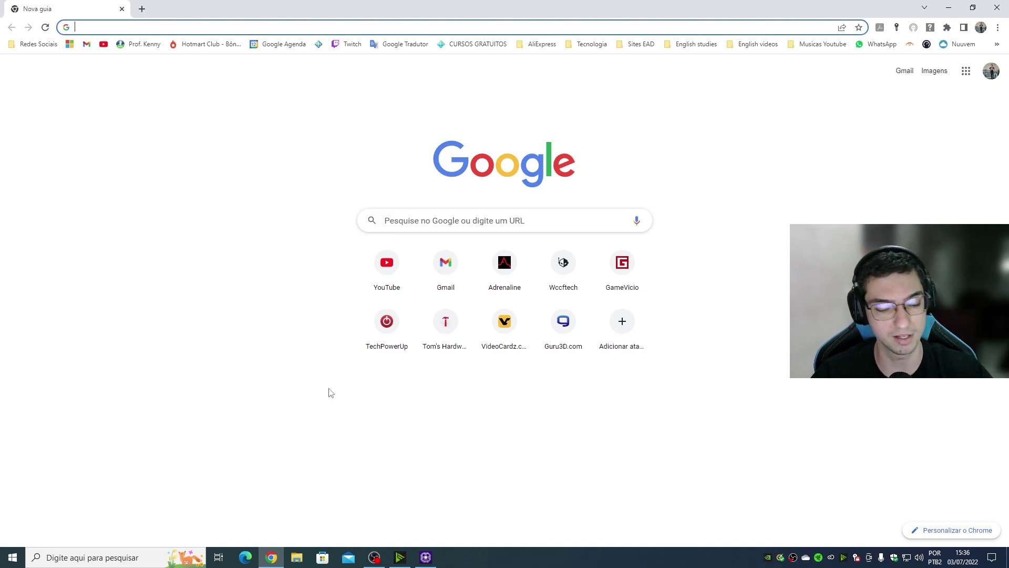
{"action": "type", "text": "m"}
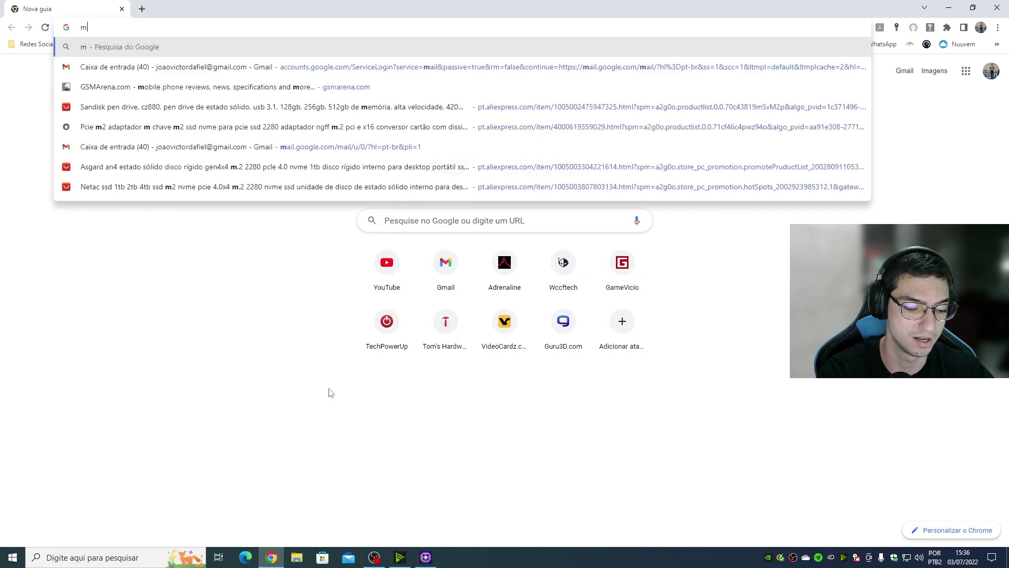
{"action": "type", "text": "icrosft visual c++"}
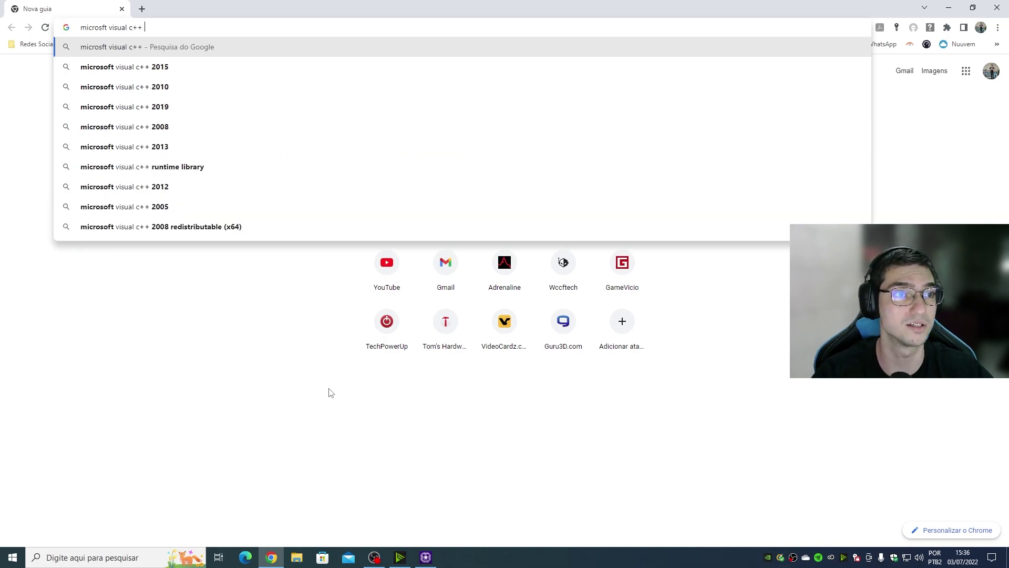
{"action": "type", "text": " techp"}
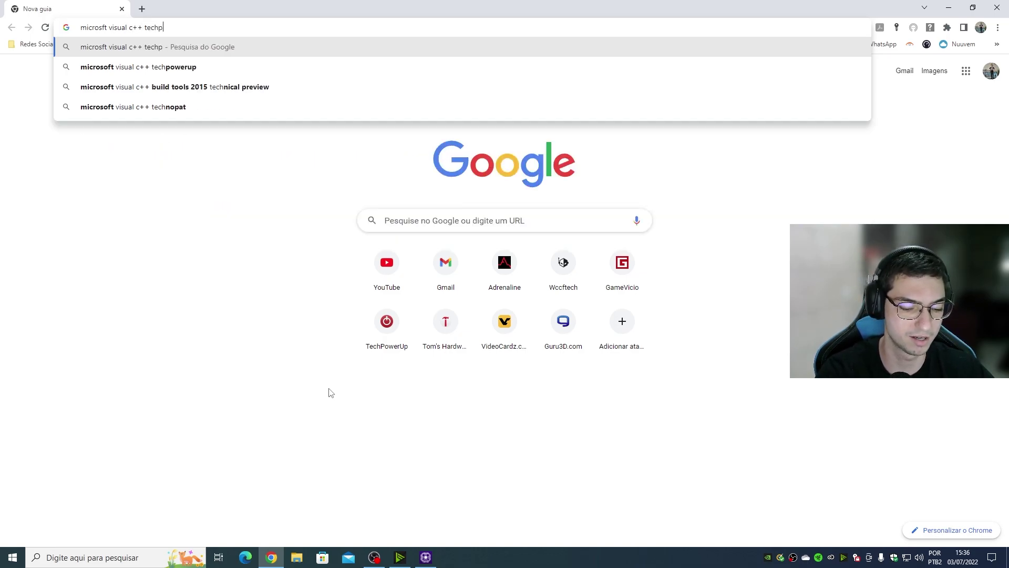
{"action": "type", "text": "owerup"}
{"action": "key", "text": "Return"}
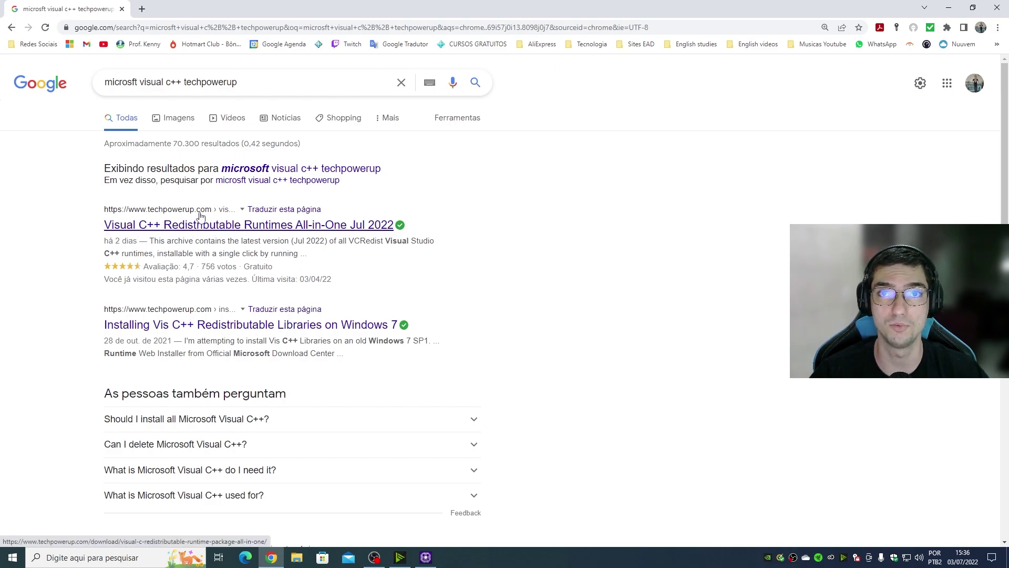
Open TechPowerUp's Visual C++ Runtimes All-in-One page and request the Jul 2022 download.
{"action": "left_click", "coordinate": [222, 230]}
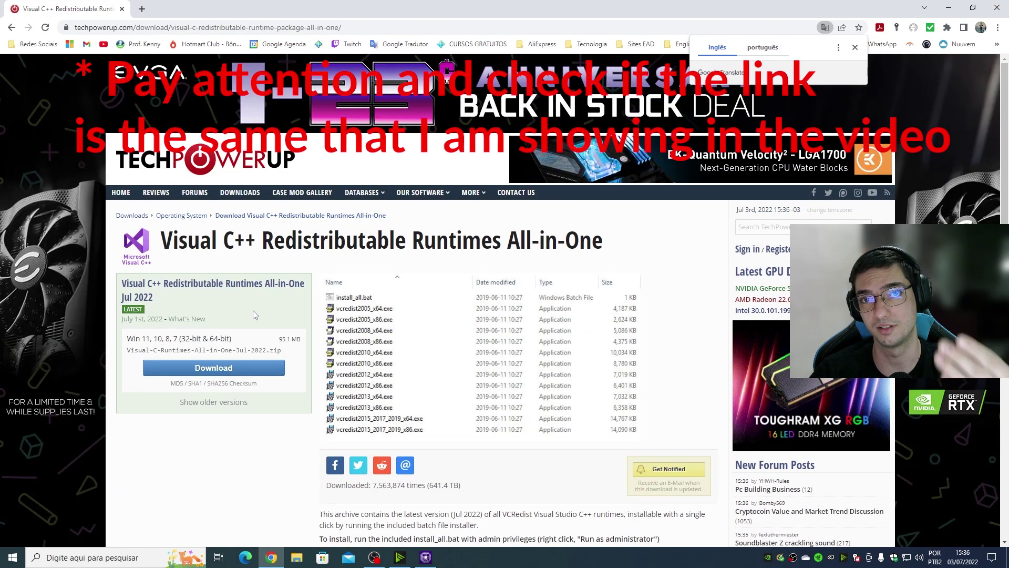
{"action": "left_click", "coordinate": [231, 371]}
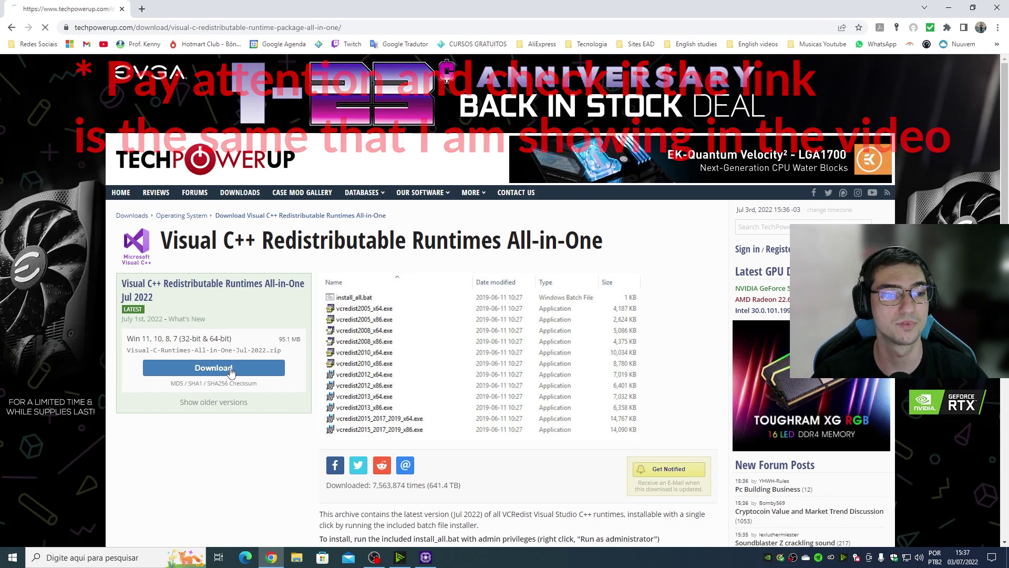
Download Visual-C-Runtimes-All-in-One-Jul-2022.zip from the TechPowerUp US-4 server.
{"action": "scroll", "coordinate": [183, 362], "scroll_direction": "down", "scroll_amount": 1}
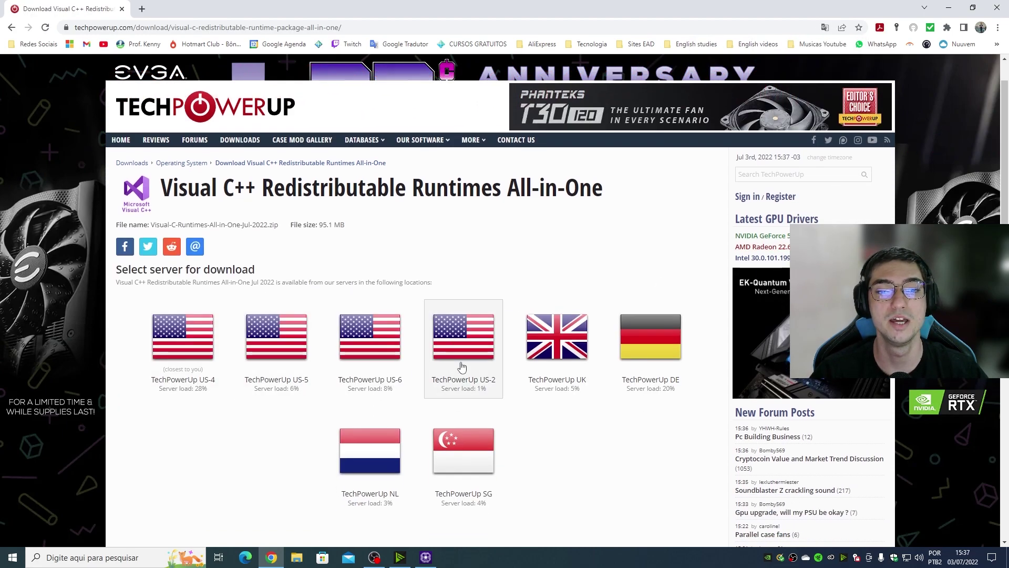
{"action": "scroll", "coordinate": [368, 362], "scroll_direction": "down", "scroll_amount": 2}
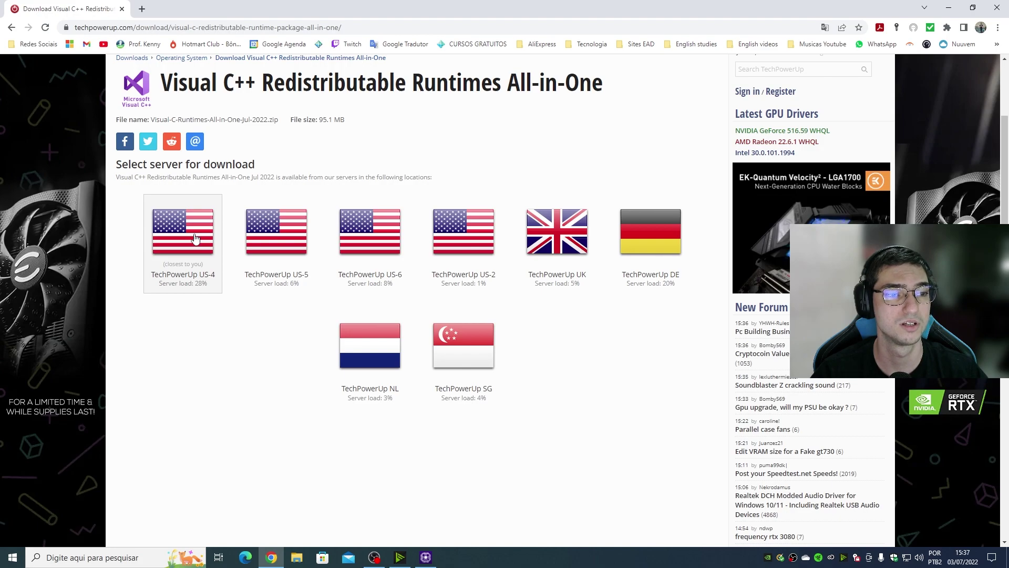
{"action": "left_click", "coordinate": [195, 238]}
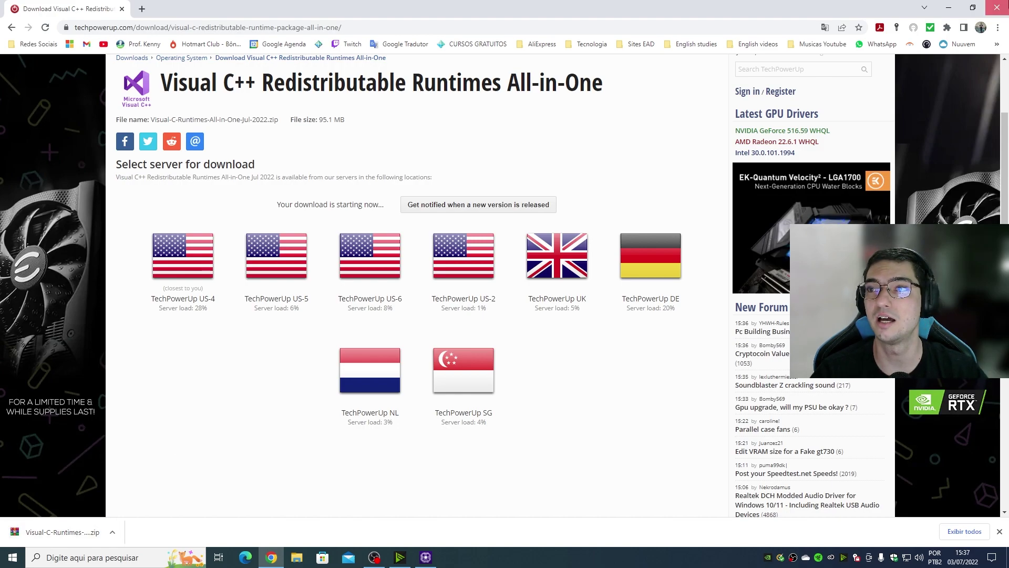
Close Chrome and select the runtimes zip in File Explorer's Downloads folder.
{"action": "left_click", "coordinate": [997, 8]}
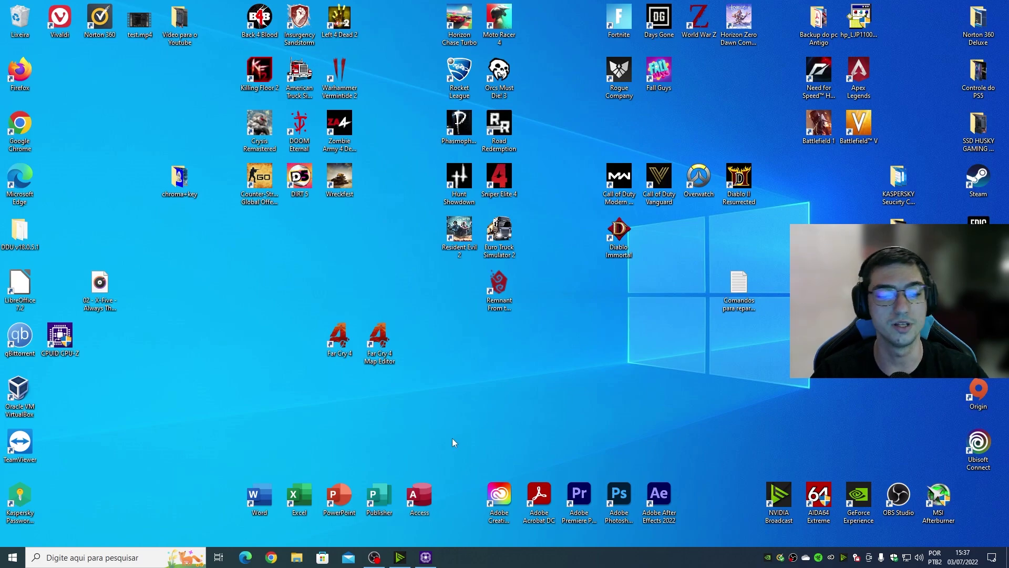
{"action": "left_click", "coordinate": [297, 557]}
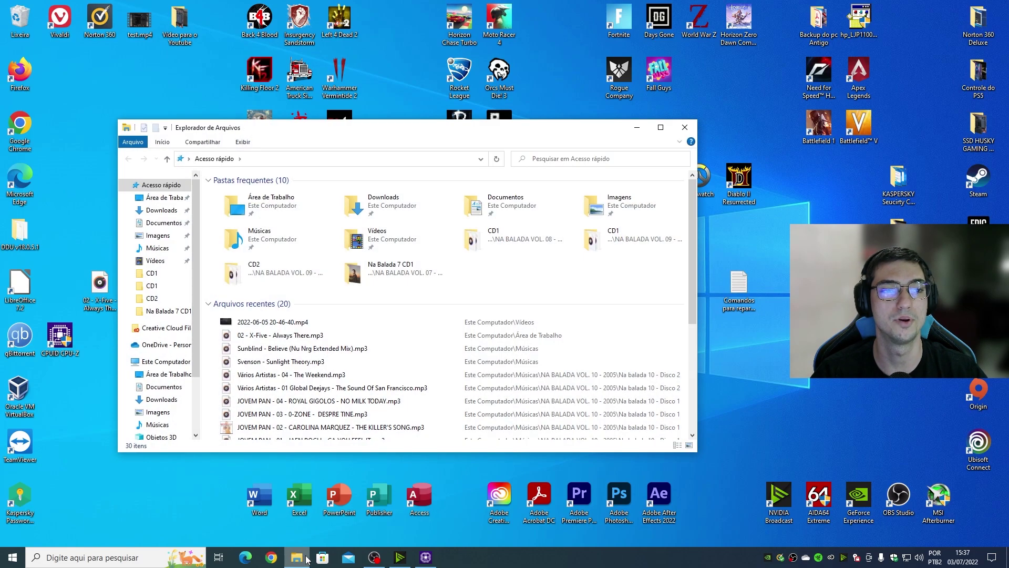
{"action": "mouse_move", "coordinate": [307, 559]}
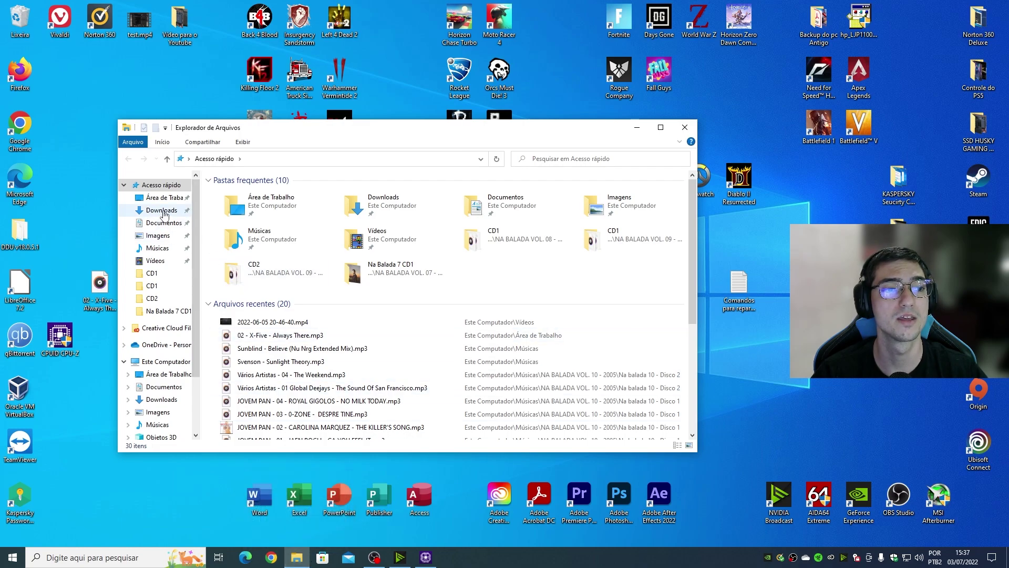
{"action": "left_click", "coordinate": [162, 210]}
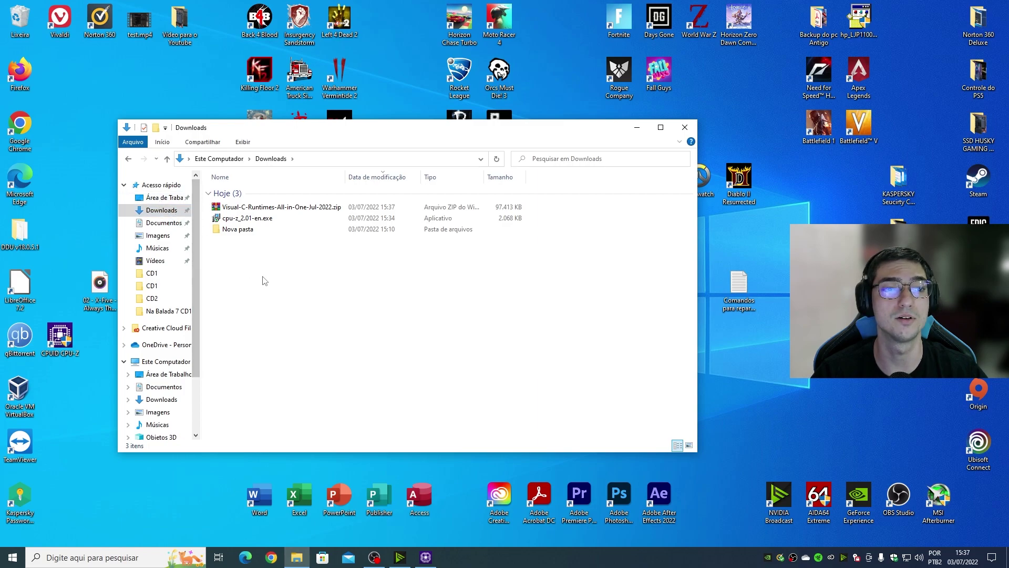
{"action": "left_click", "coordinate": [297, 210]}
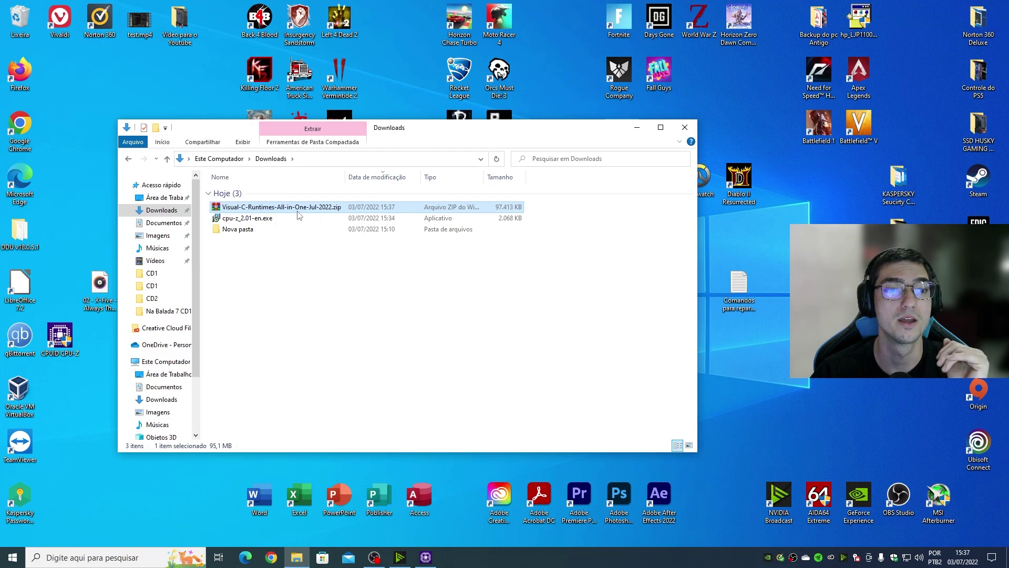
Extract the runtimes zip with Extrair aqui, then select install_all.bat among the extracted files.
{"action": "right_click", "coordinate": [298, 211]}
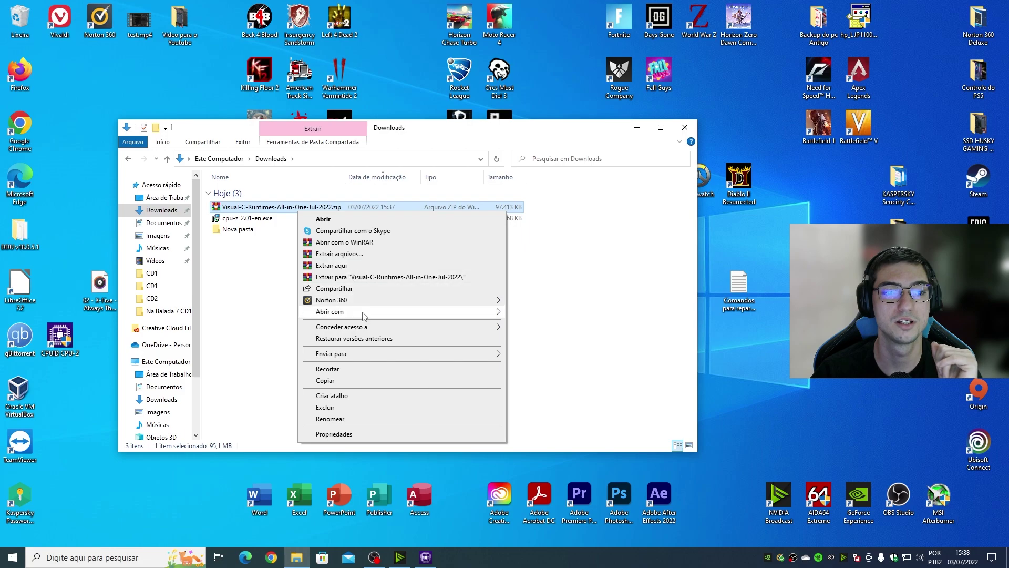
{"action": "mouse_move", "coordinate": [364, 315]}
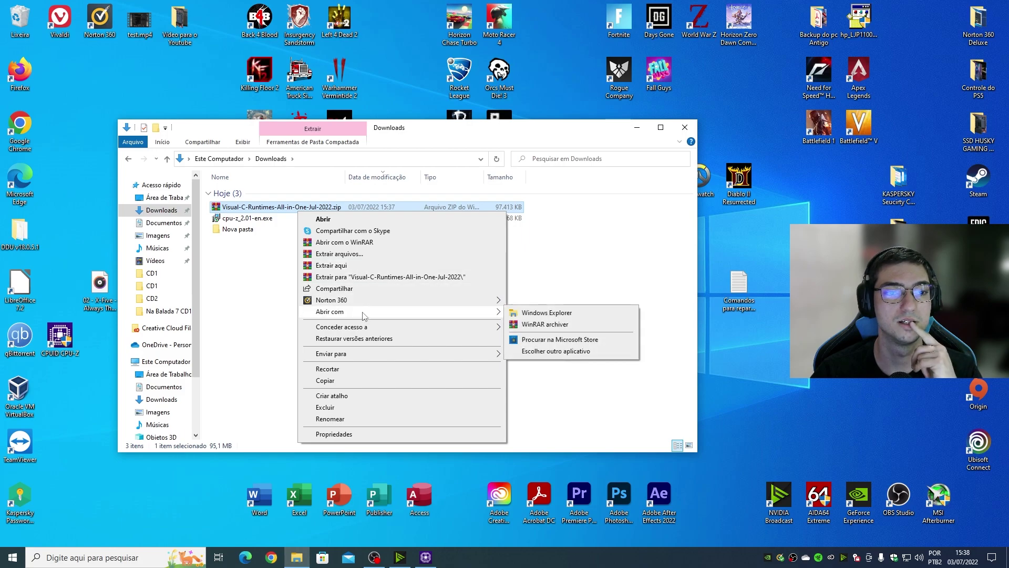
{"action": "left_click", "coordinate": [359, 275]}
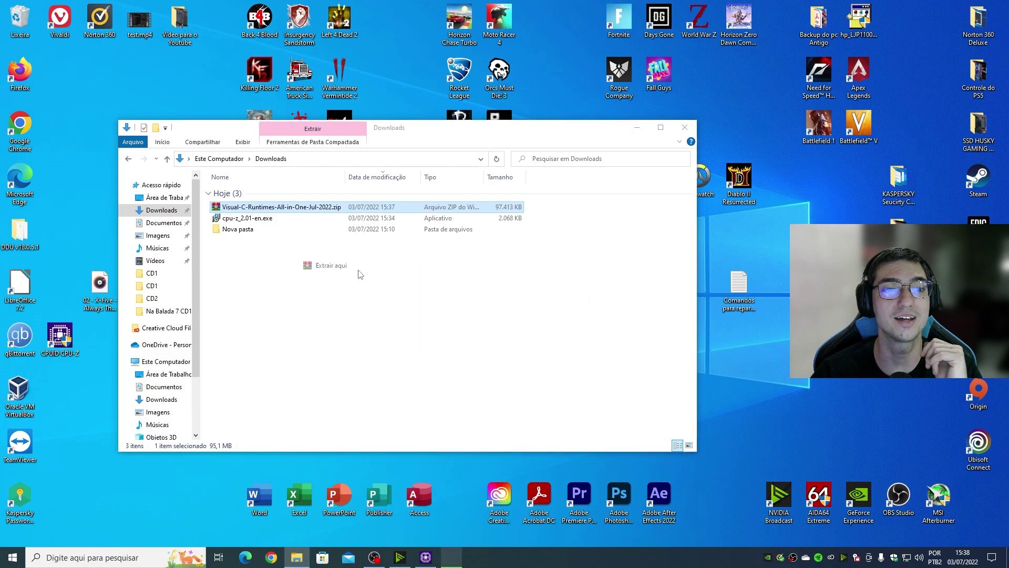
{"action": "left_click", "coordinate": [368, 341]}
{"action": "left_click", "coordinate": [284, 318]}
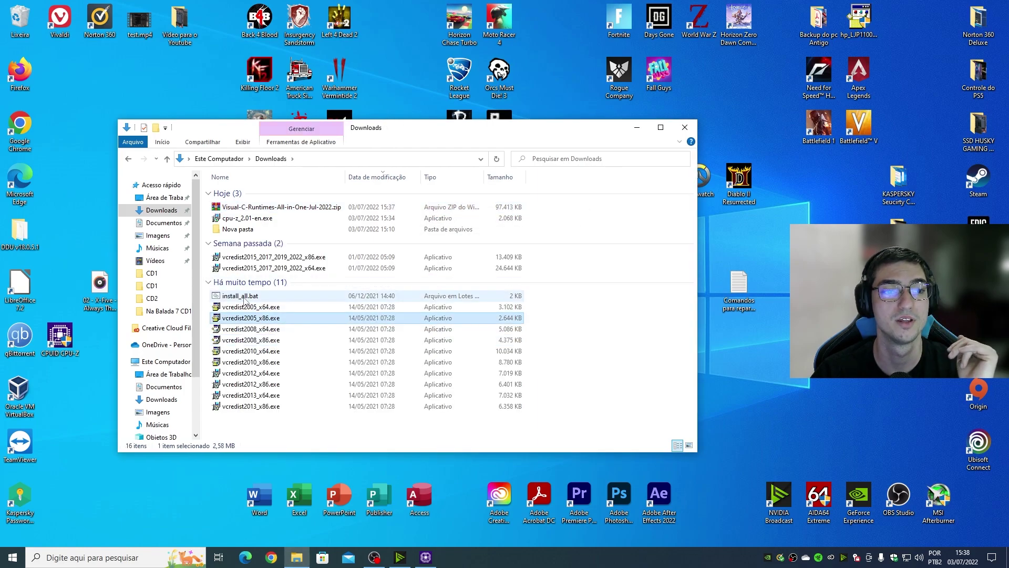
{"action": "left_click", "coordinate": [247, 282]}
{"action": "left_click", "coordinate": [272, 297]}
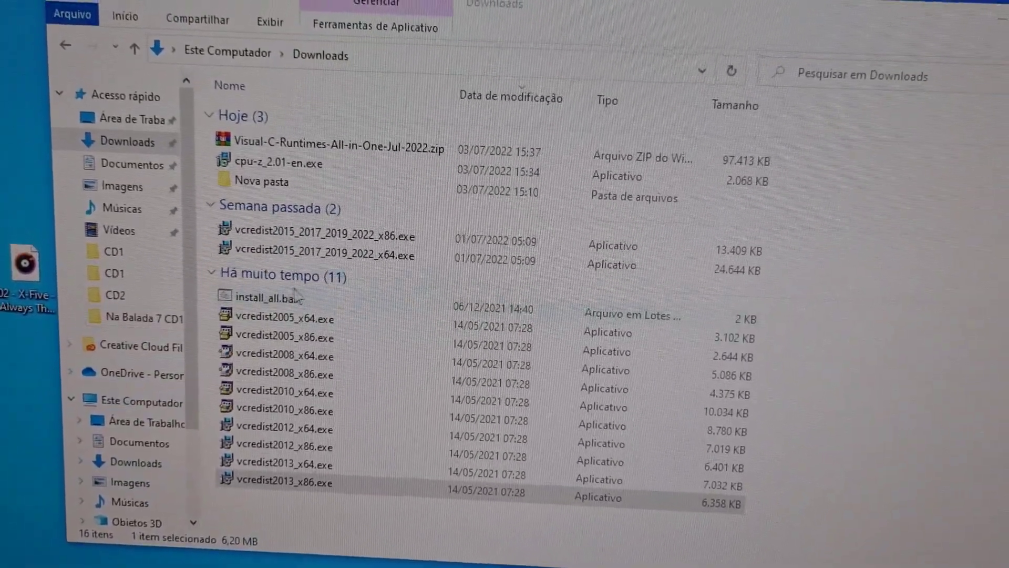
Run install_all.bat from the Downloads folder to start installing every Visual C++ runtime.
{"action": "left_click", "coordinate": [303, 309], "text": "shift"}
{"action": "left_click", "coordinate": [302, 309]}
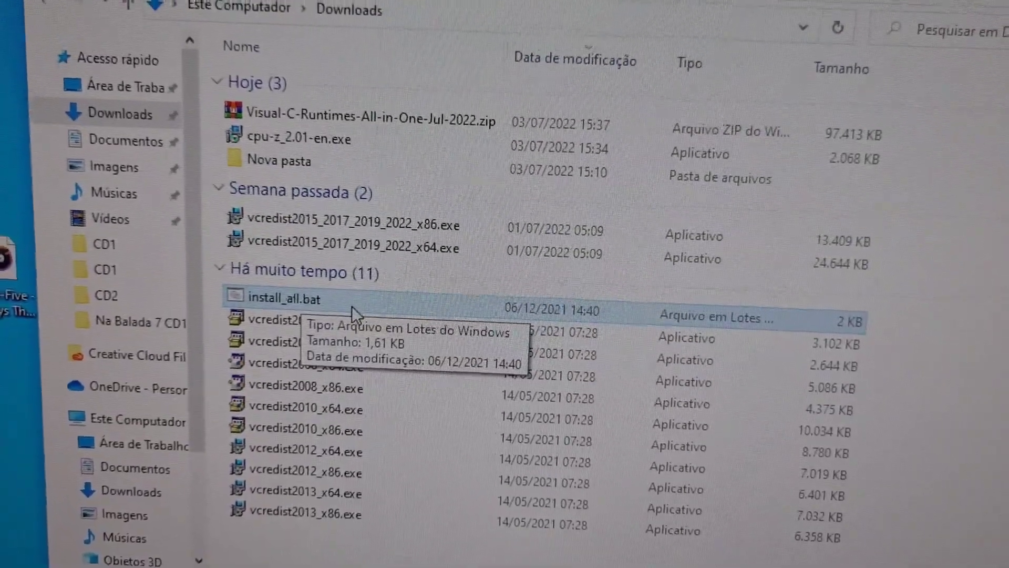
{"action": "double_click", "coordinate": [331, 311]}
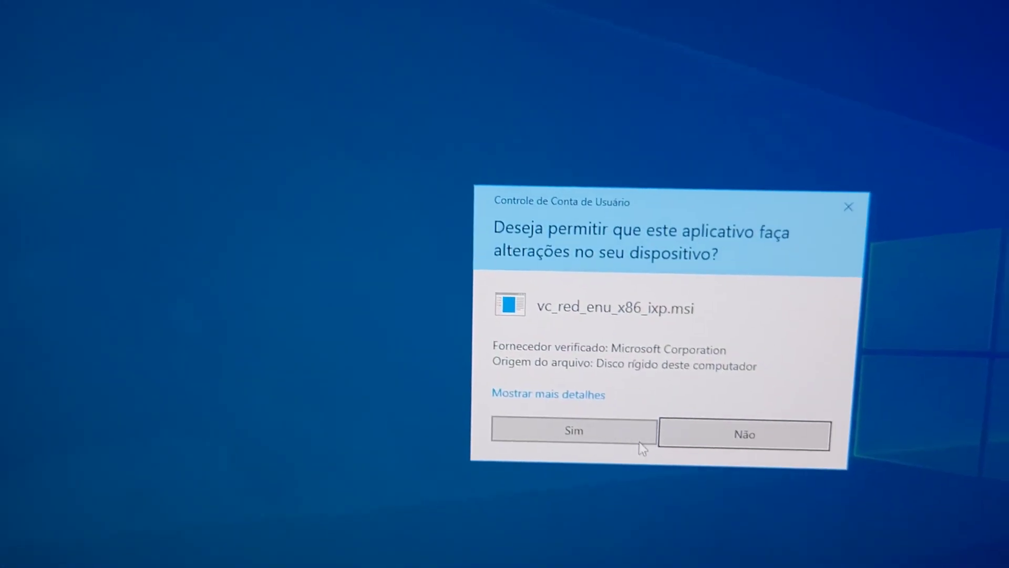
Approve each UAC prompt for the Visual C++ 2005 through 2013 x86 and x64 installers.
{"action": "left_click", "coordinate": [600, 412]}
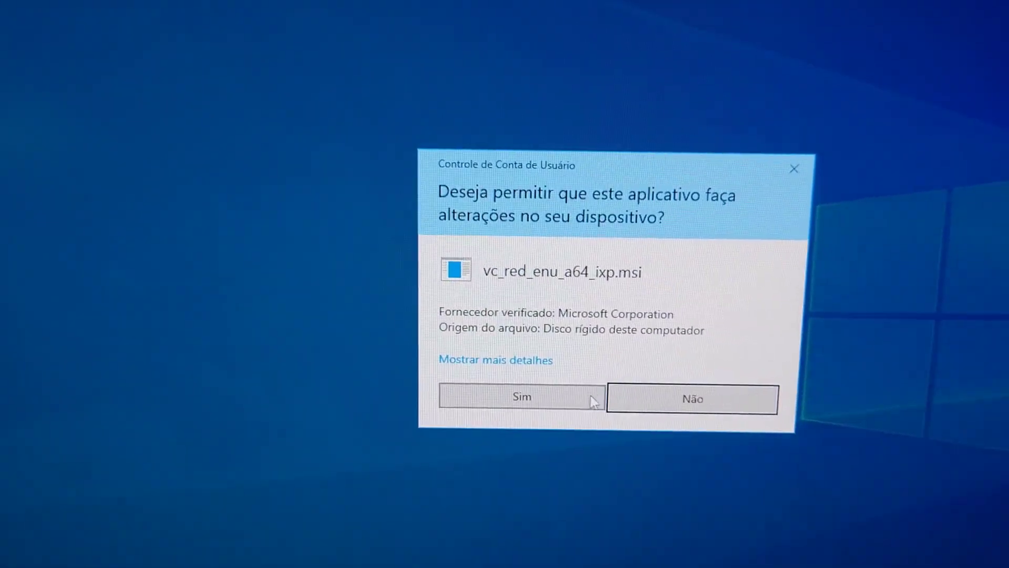
{"action": "left_click", "coordinate": [592, 402]}
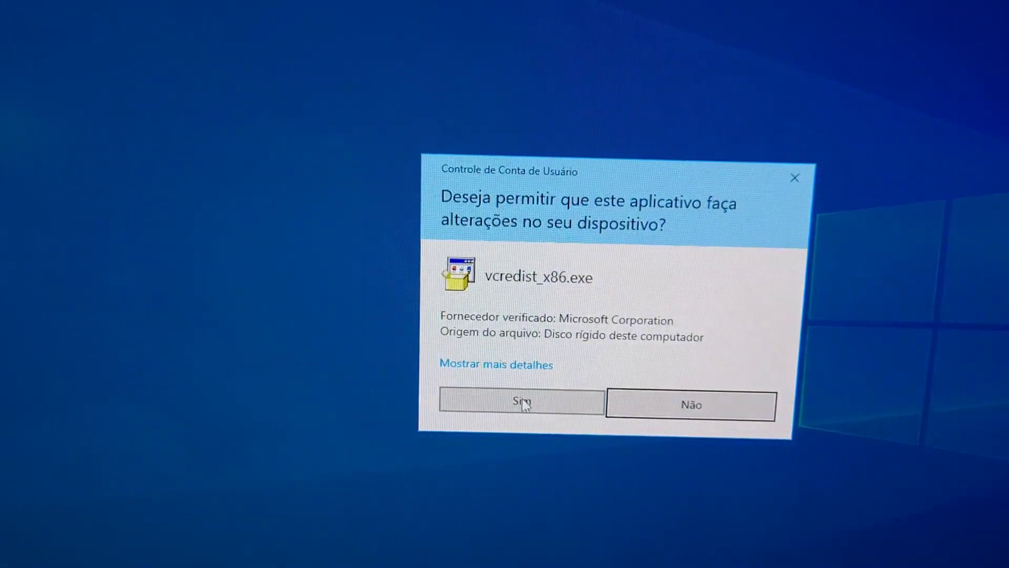
{"action": "left_click", "coordinate": [522, 404]}
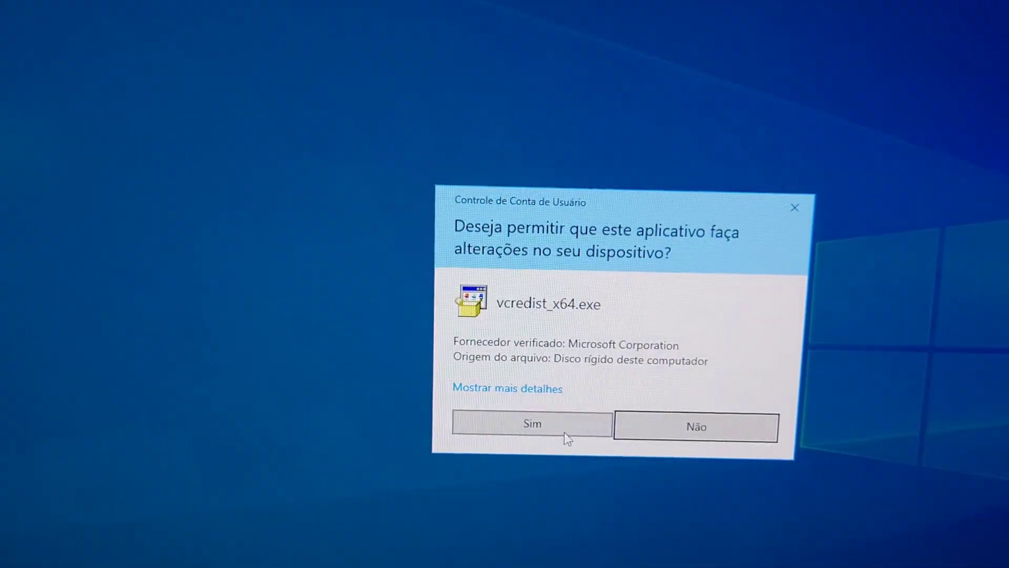
{"action": "left_click", "coordinate": [565, 431]}
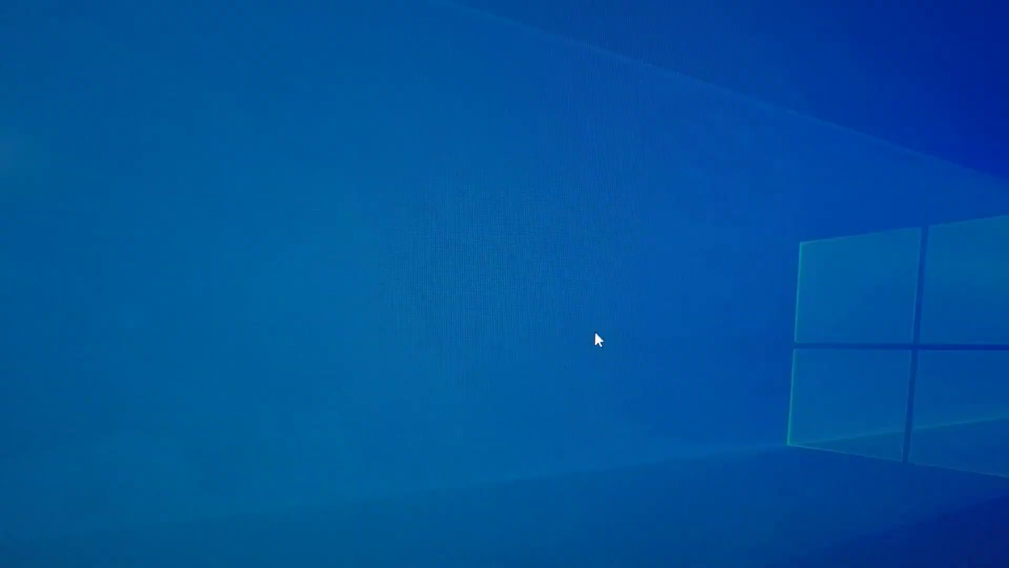
{"action": "left_click", "coordinate": [547, 416]}
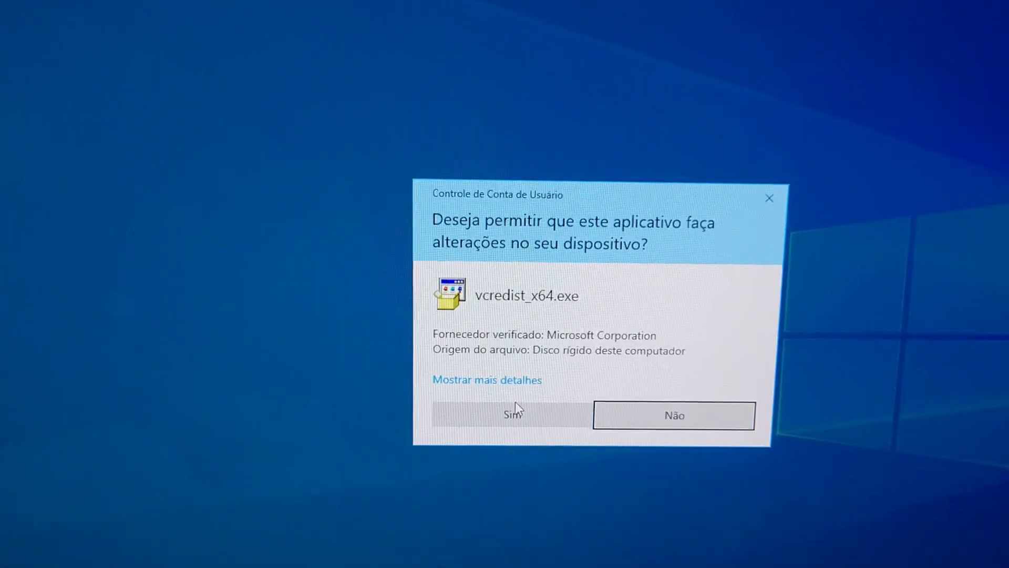
{"action": "left_click", "coordinate": [504, 400]}
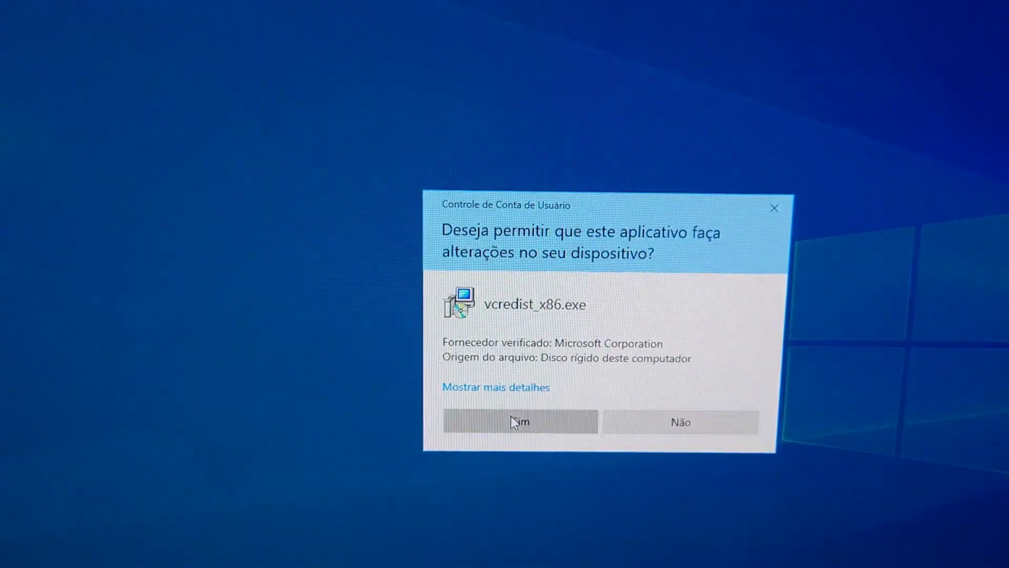
{"action": "left_click", "coordinate": [511, 416]}
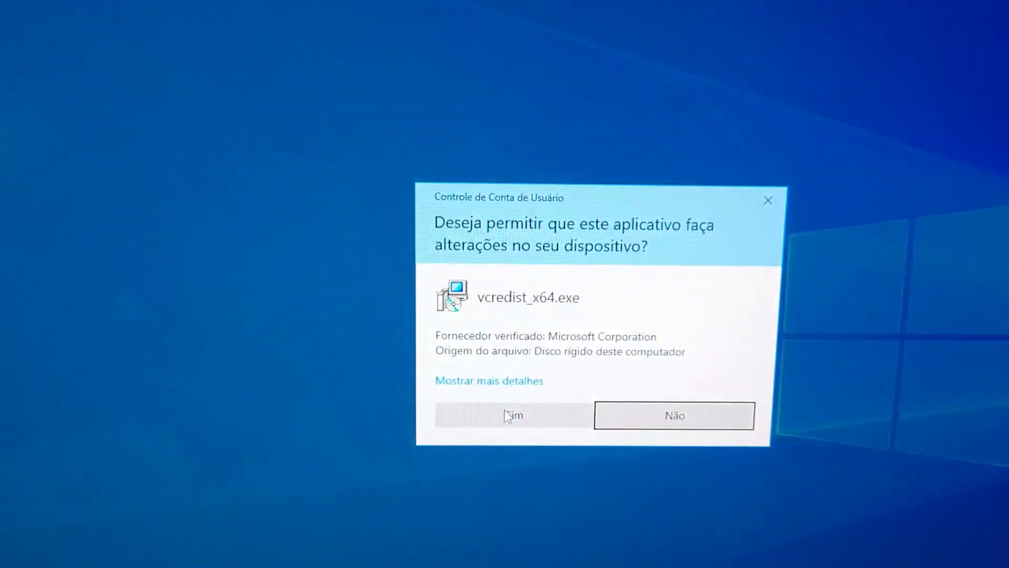
{"action": "left_click", "coordinate": [510, 416]}
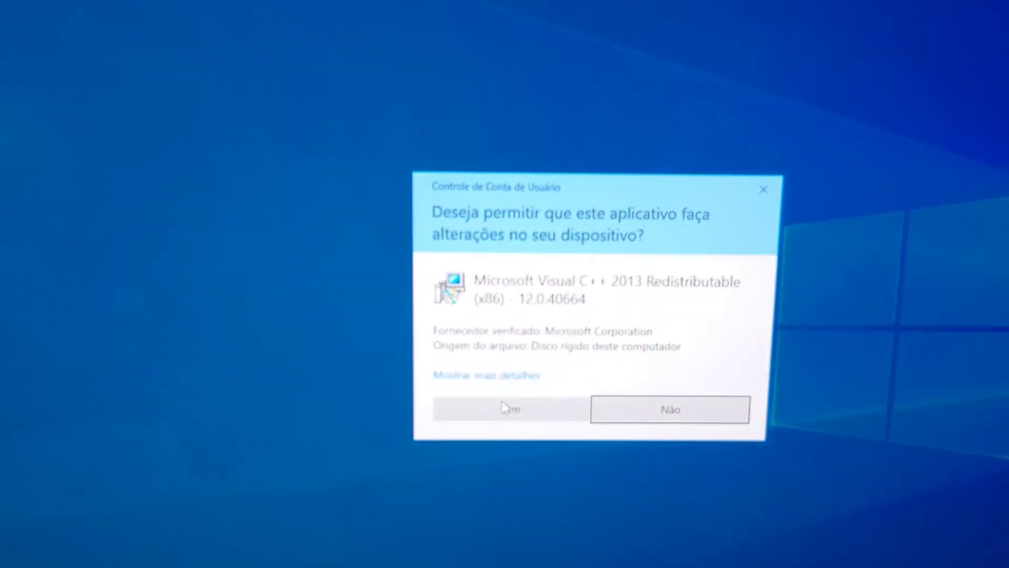
{"action": "left_click", "coordinate": [505, 408]}
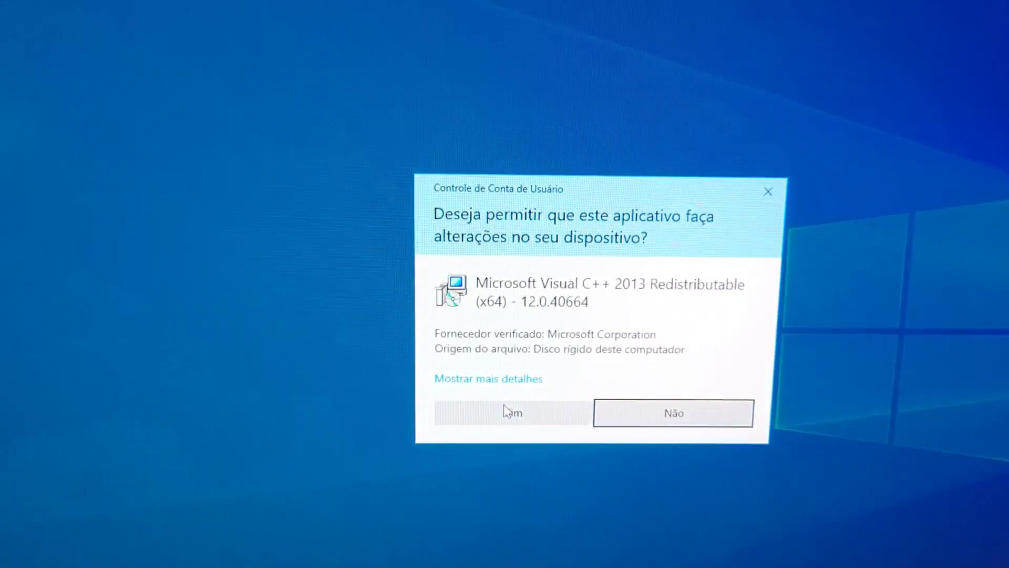
{"action": "left_click", "coordinate": [505, 411]}
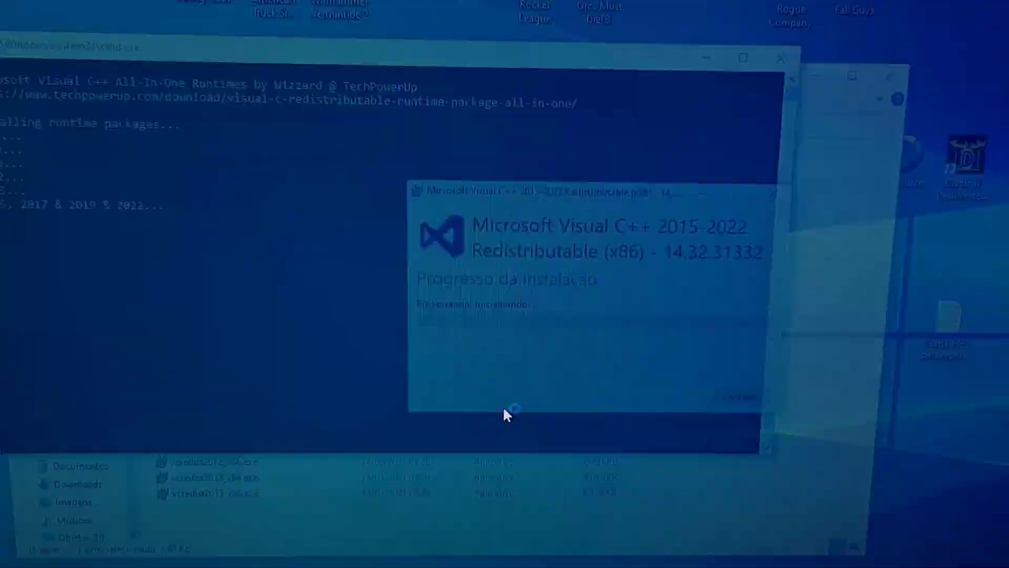
Approve the UAC prompts for the Visual C++ 2015-2022 x86 and x64 installers.
{"action": "left_click", "coordinate": [510, 415]}
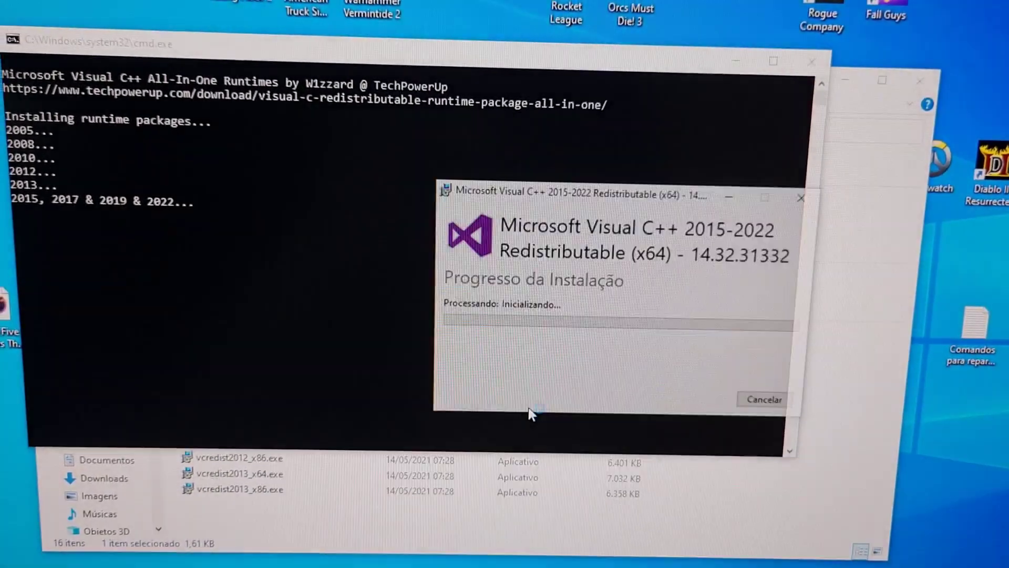
{"action": "left_click", "coordinate": [530, 413]}
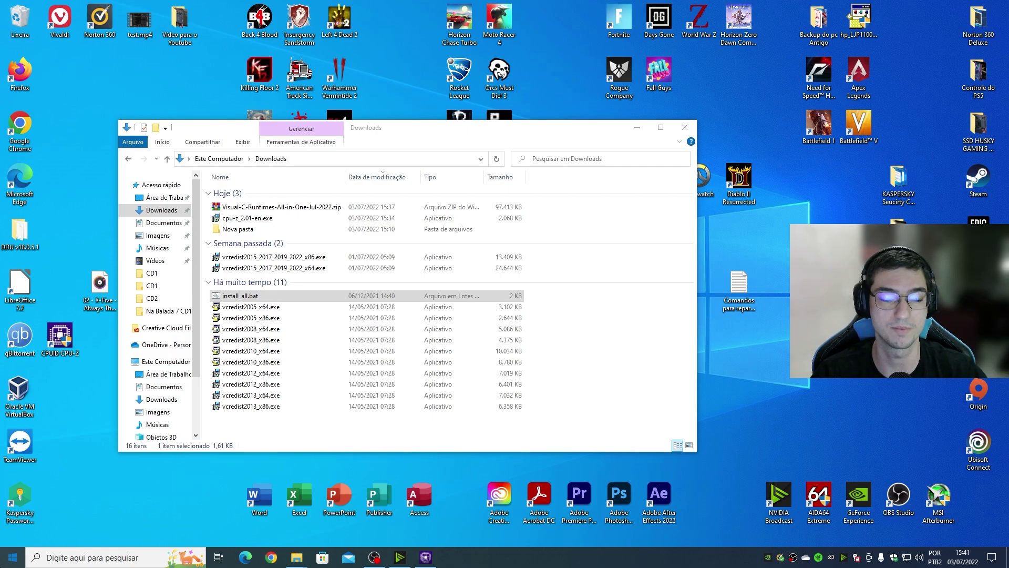
Open Windows Settings to the Aplicativos installed-apps list.
{"action": "key", "text": "super"}
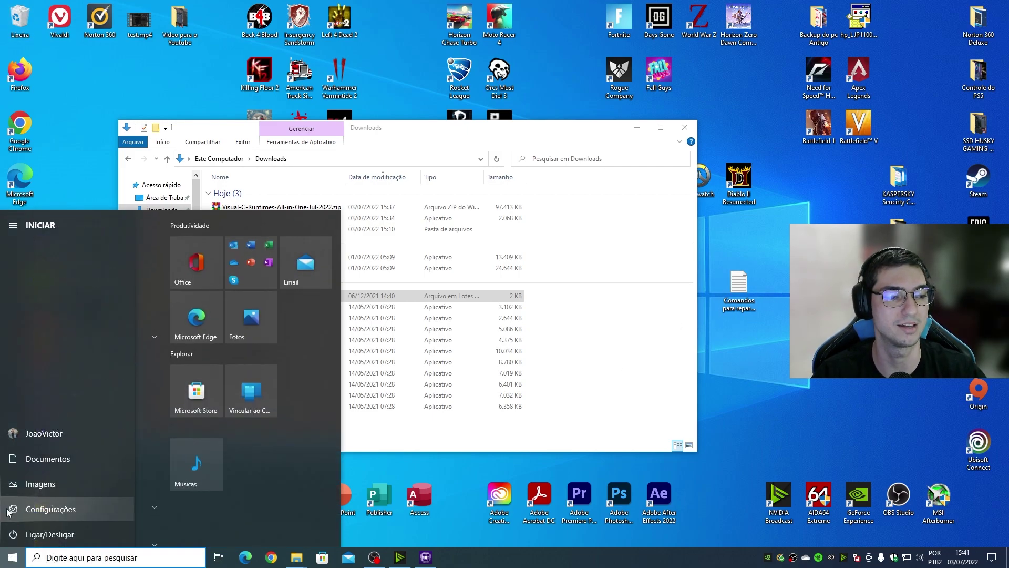
{"action": "left_click", "coordinate": [15, 556]}
{"action": "left_click", "coordinate": [16, 557]}
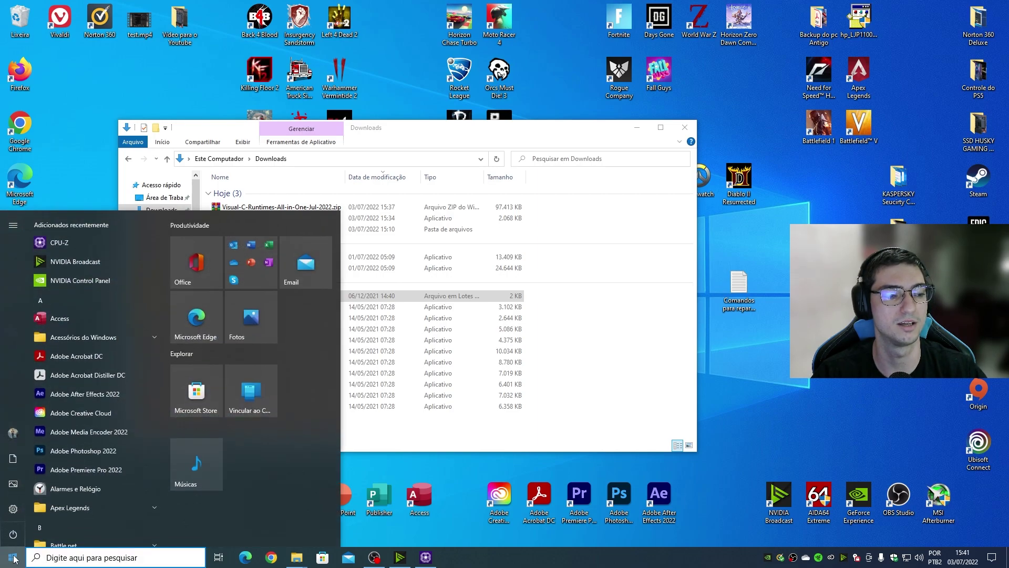
{"action": "left_click", "coordinate": [18, 510]}
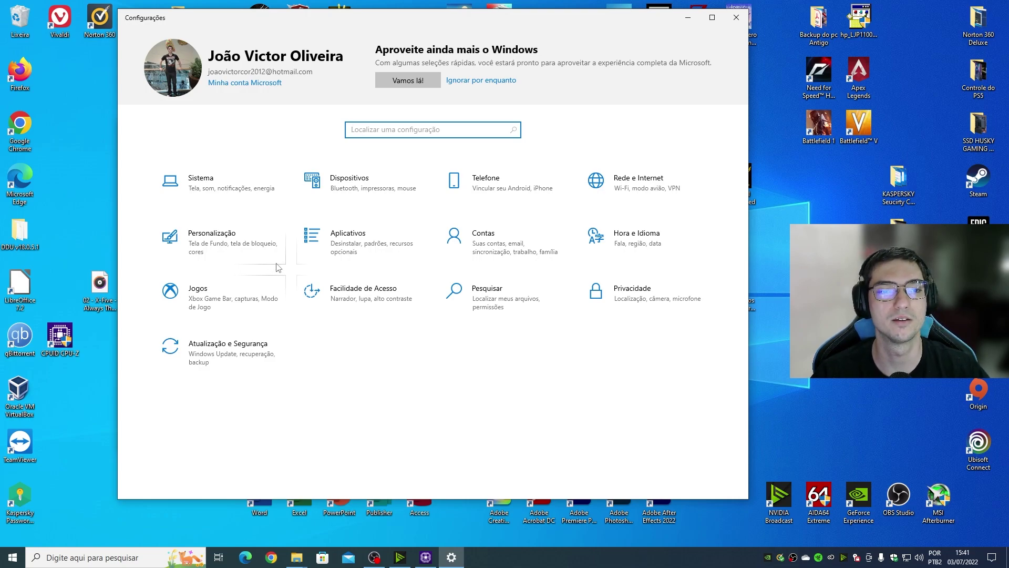
{"action": "left_click", "coordinate": [346, 250]}
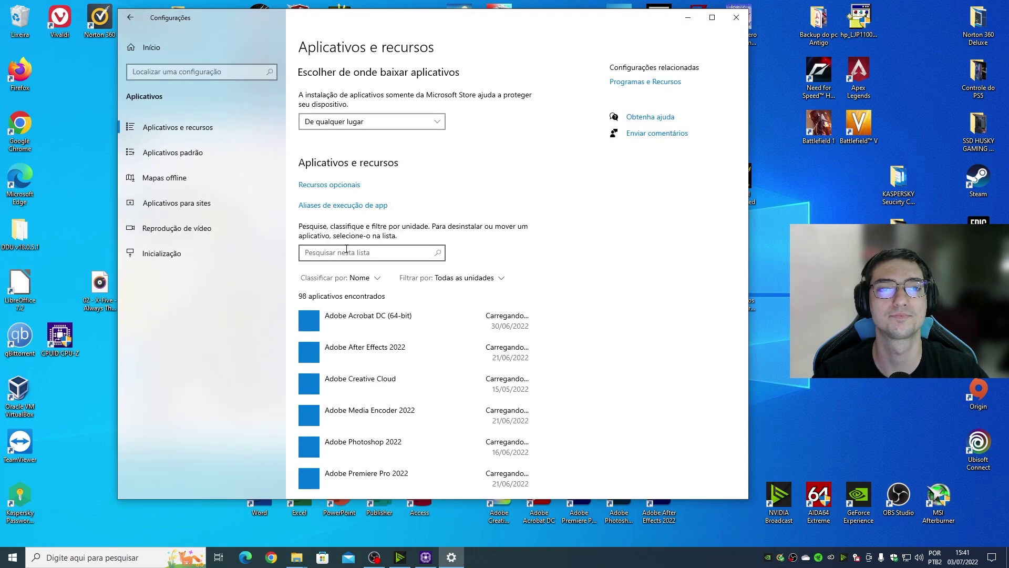
Filter the installed apps for 'microsoft v' to list the 12 Visual C++ redistributables.
{"action": "left_click", "coordinate": [344, 253]}
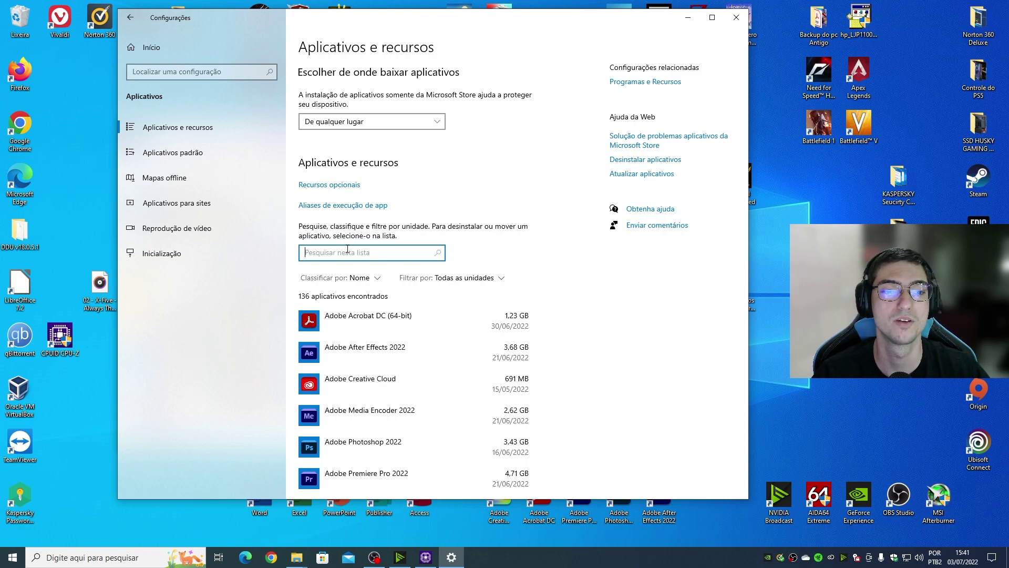
{"action": "type", "text": "microsoft visual c++"}
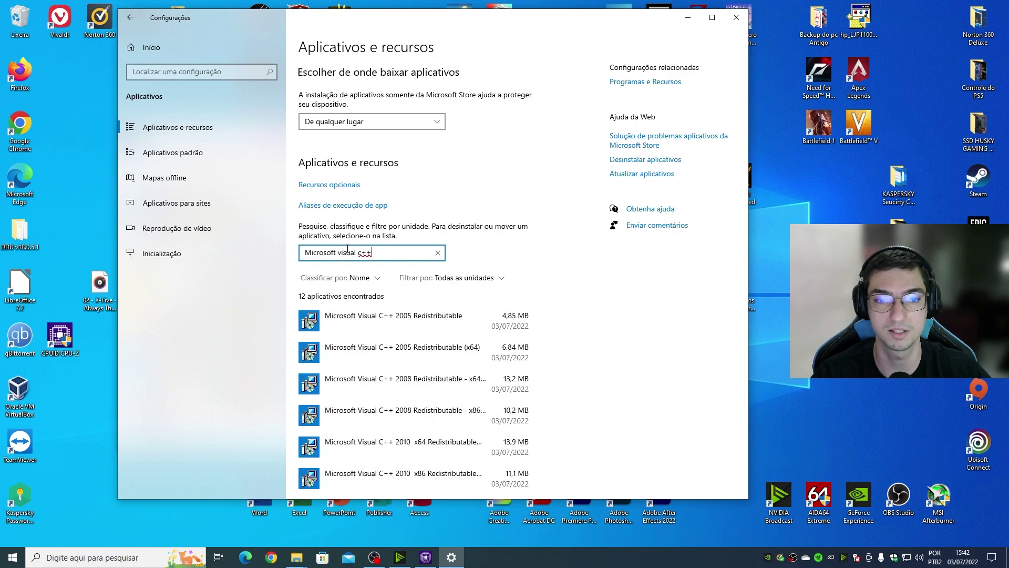
{"action": "scroll", "coordinate": [661, 332], "scroll_direction": "down", "scroll_amount": 4}
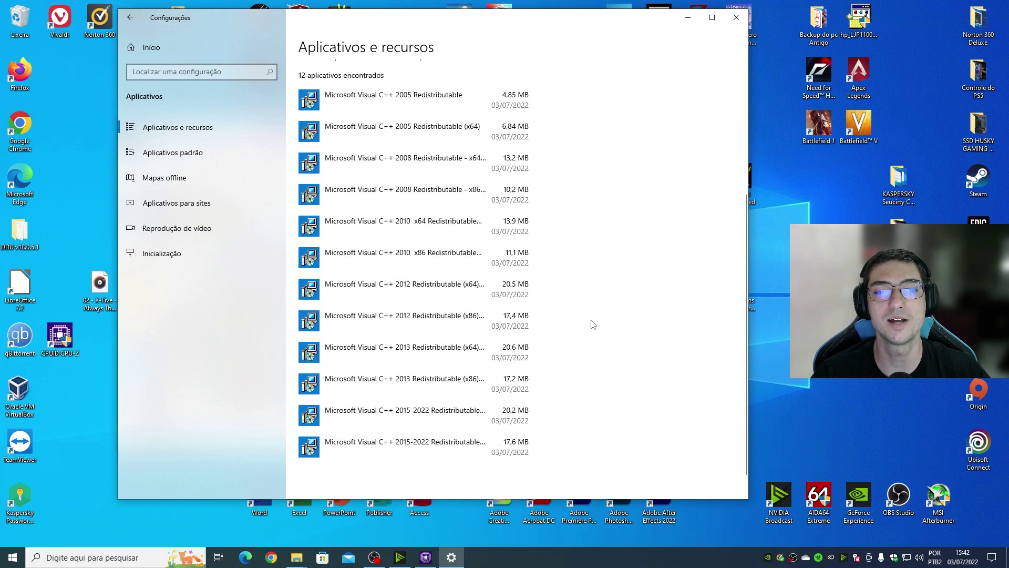
{"action": "scroll", "coordinate": [556, 316], "scroll_direction": "up", "scroll_amount": 1}
{"action": "scroll", "coordinate": [471, 292], "scroll_direction": "down", "scroll_amount": 1}
{"action": "scroll", "coordinate": [471, 286], "scroll_direction": "up", "scroll_amount": 2}
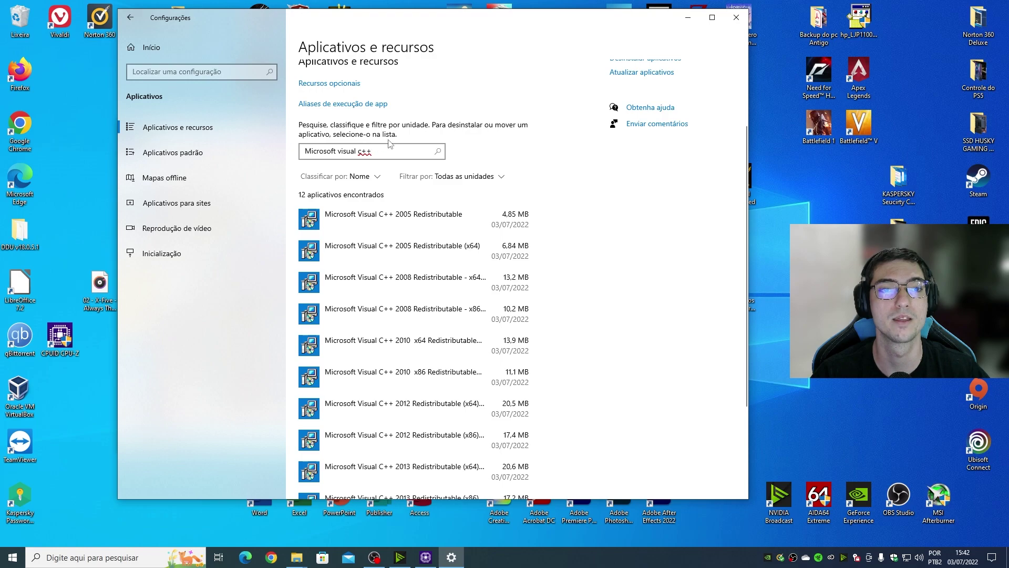
Search installed apps for 'amd', check AMD Chipset Software's version 4.03.03.431, and uninstall it.
{"action": "left_click", "coordinate": [390, 148]}
{"action": "type", "text": "amd"}
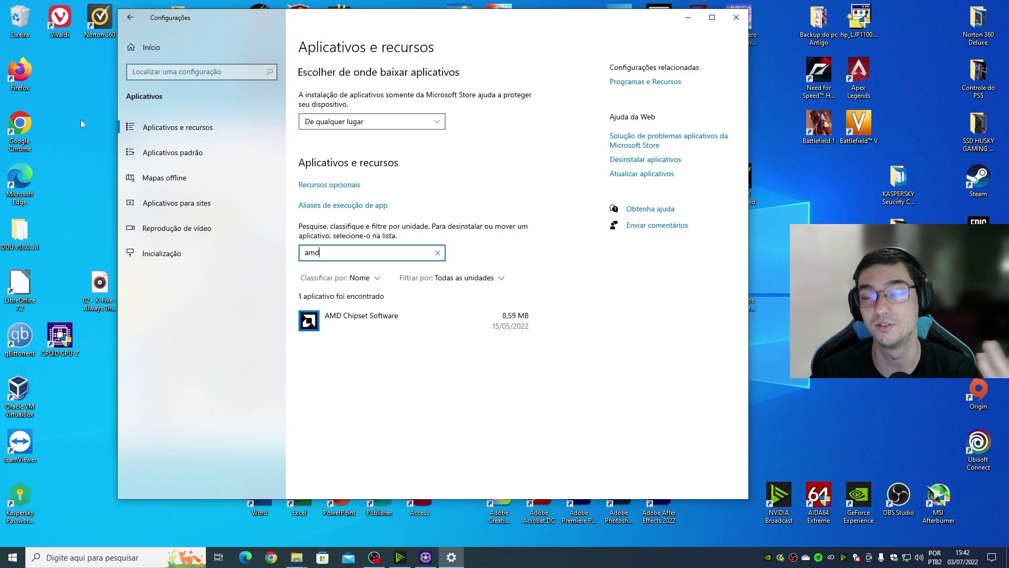
{"action": "left_click", "coordinate": [342, 323]}
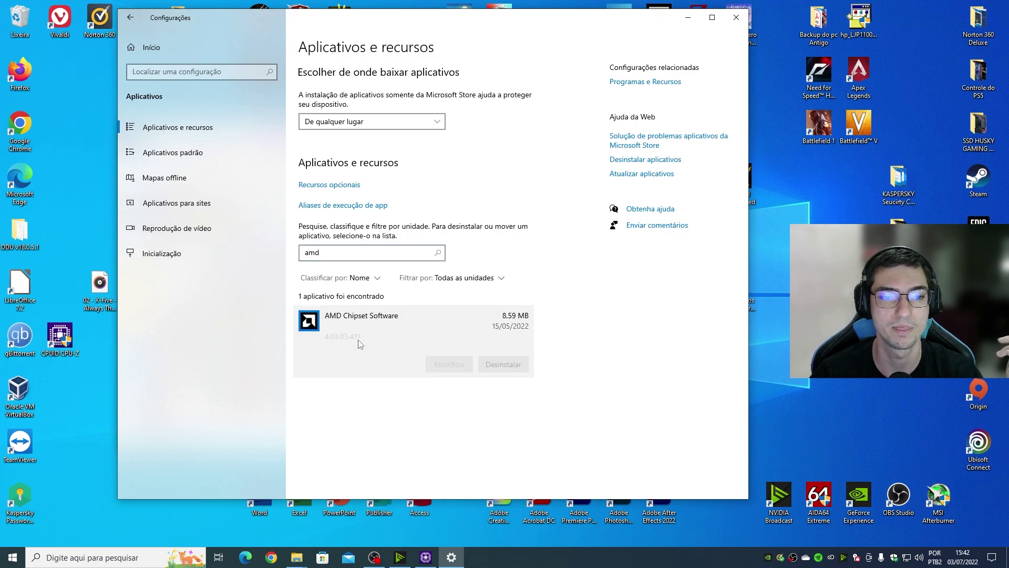
{"action": "left_click", "coordinate": [337, 257]}
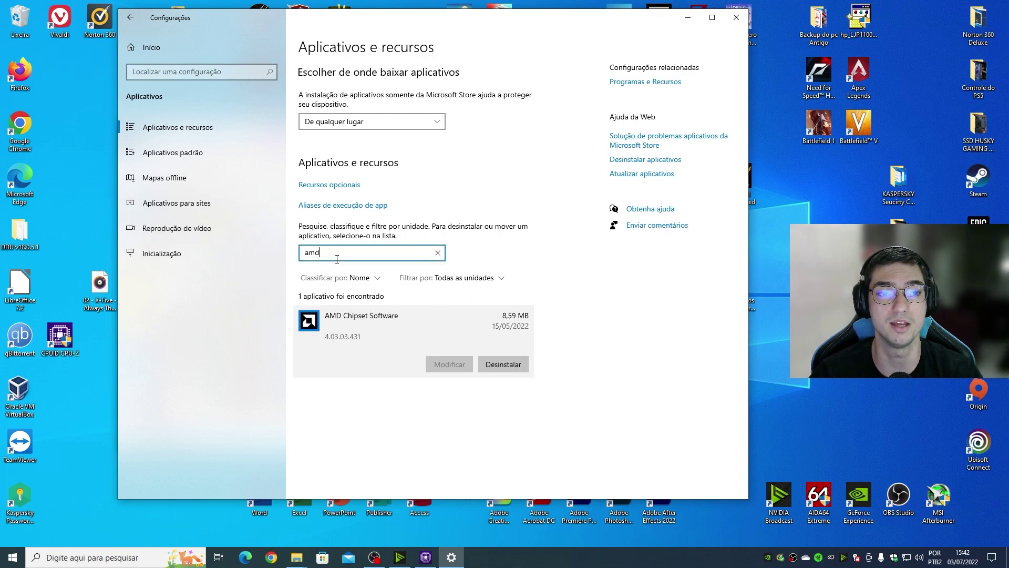
{"action": "key", "text": "BackSpace"}
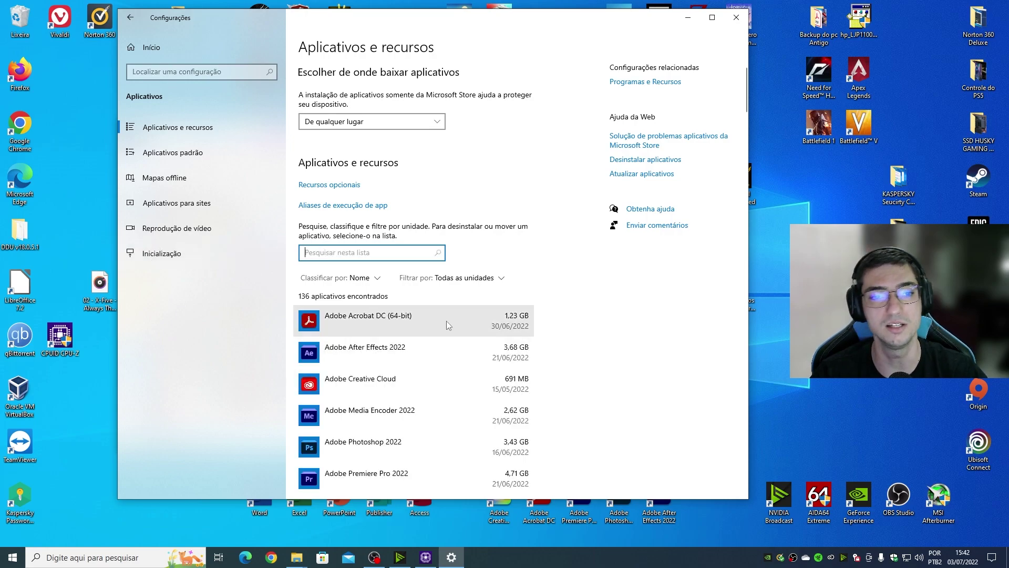
{"action": "scroll", "coordinate": [590, 304], "scroll_direction": "down", "scroll_amount": 5}
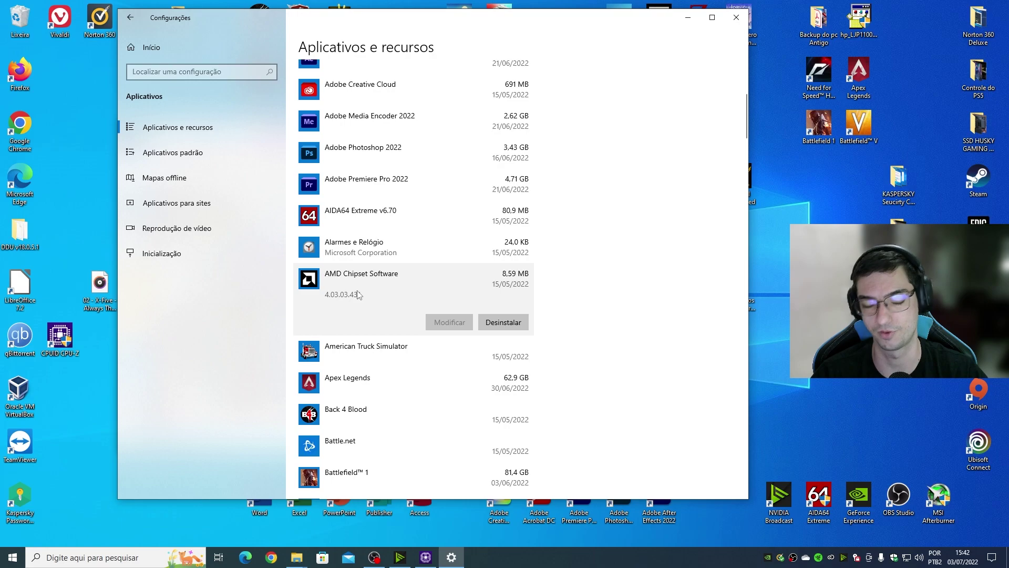
{"action": "left_click", "coordinate": [503, 323]}
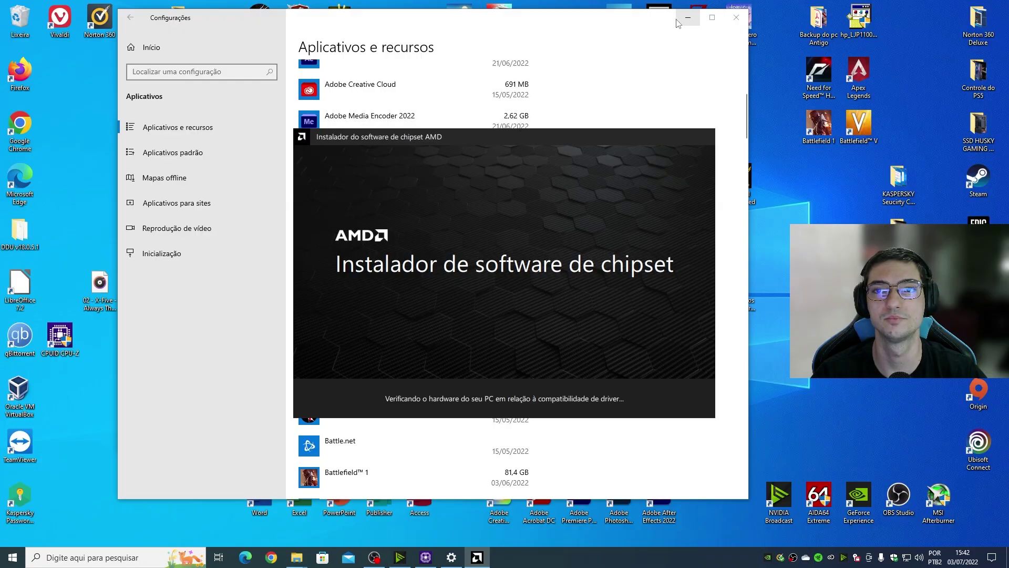
Minimize Settings and uninstall all four checked AMD chipset drivers in the AMD installer.
{"action": "left_click_drag", "start_coordinate": [670, 23], "coordinate": [520, 21]}
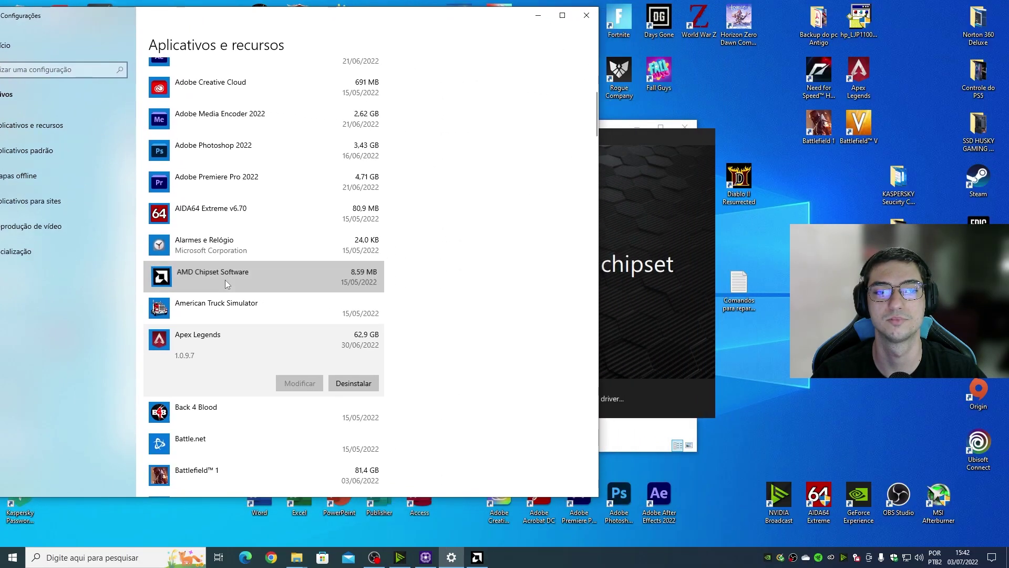
{"action": "left_click", "coordinate": [263, 277]}
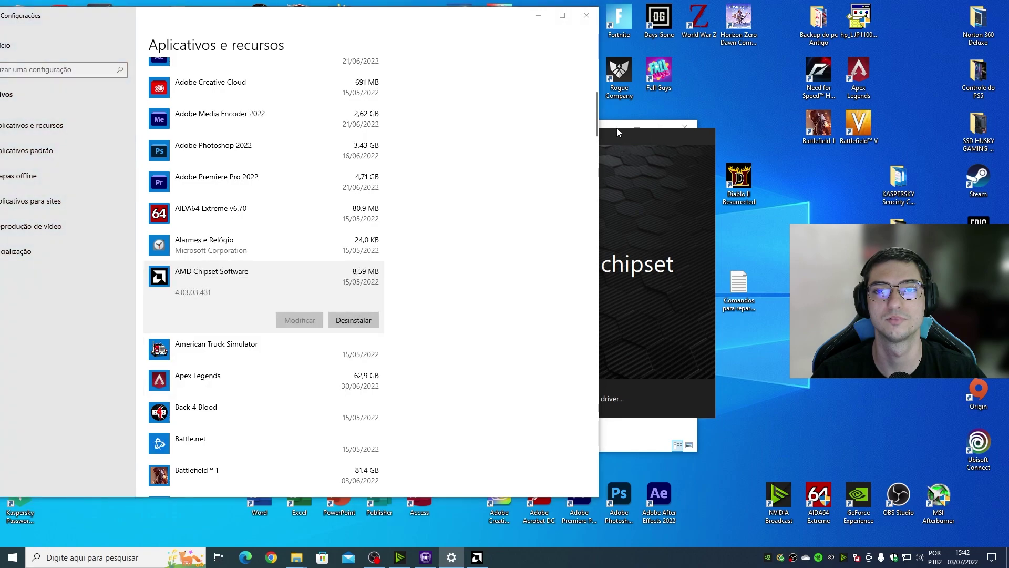
{"action": "left_click", "coordinate": [538, 16]}
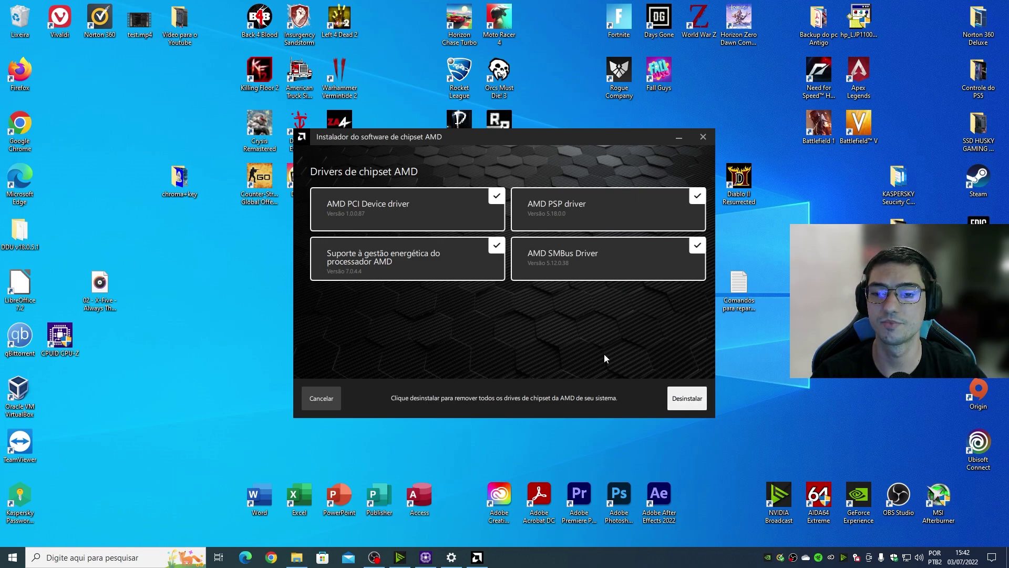
{"action": "left_click_drag", "start_coordinate": [518, 152], "coordinate": [466, 127]}
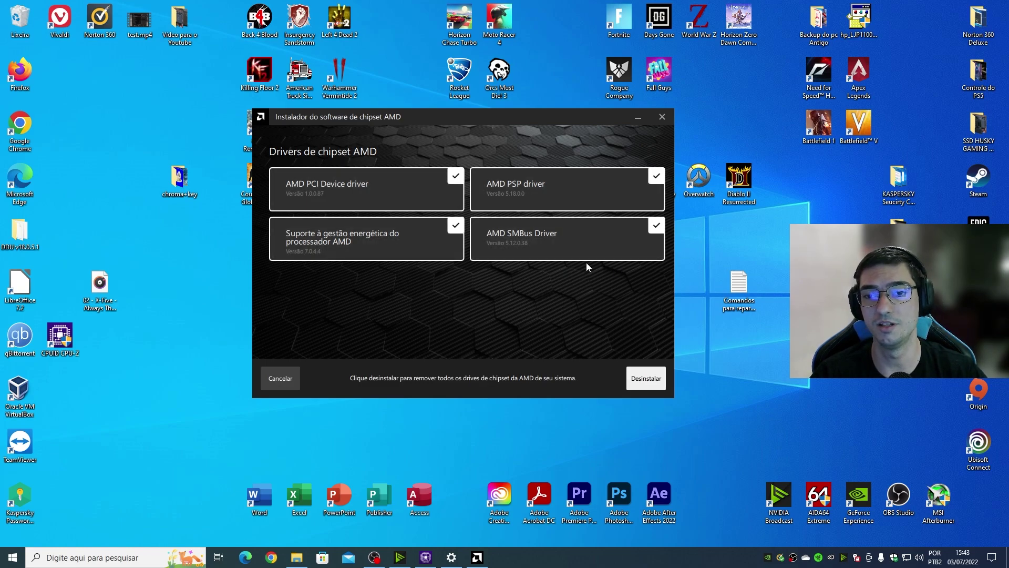
{"action": "left_click", "coordinate": [643, 383]}
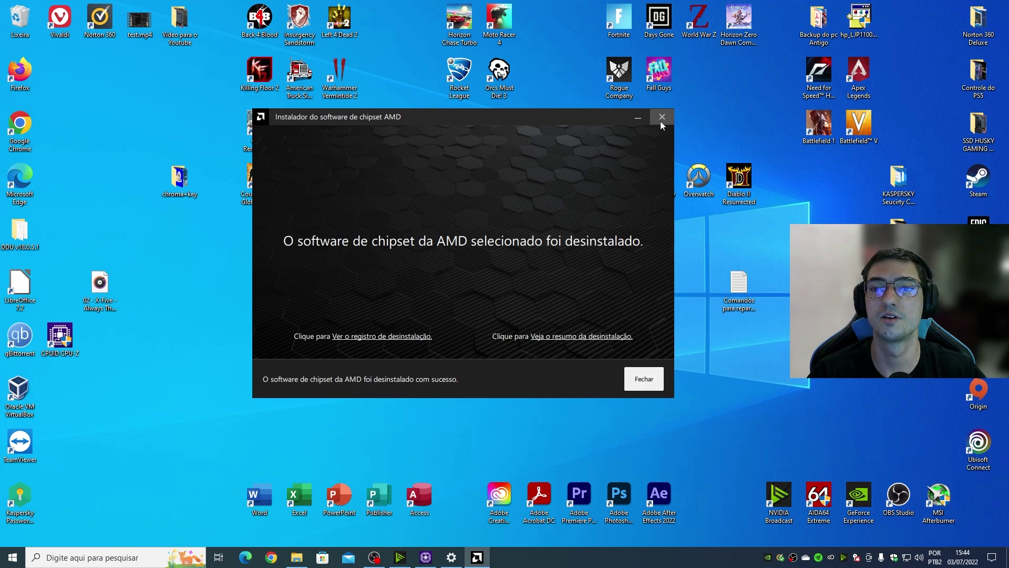
Close the AMD Chipset Software Installer after its successful-uninstall message.
{"action": "left_click", "coordinate": [649, 379]}
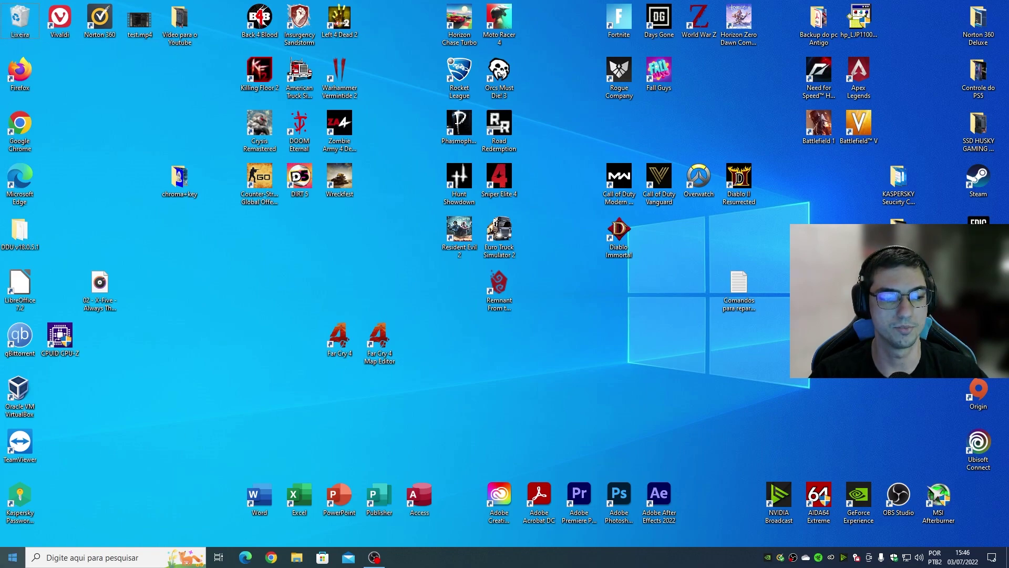
Search Settings' installed apps for 'amd', see no results, clear the box and close Settings.
{"action": "left_click", "coordinate": [13, 557]}
{"action": "left_click", "coordinate": [13, 514]}
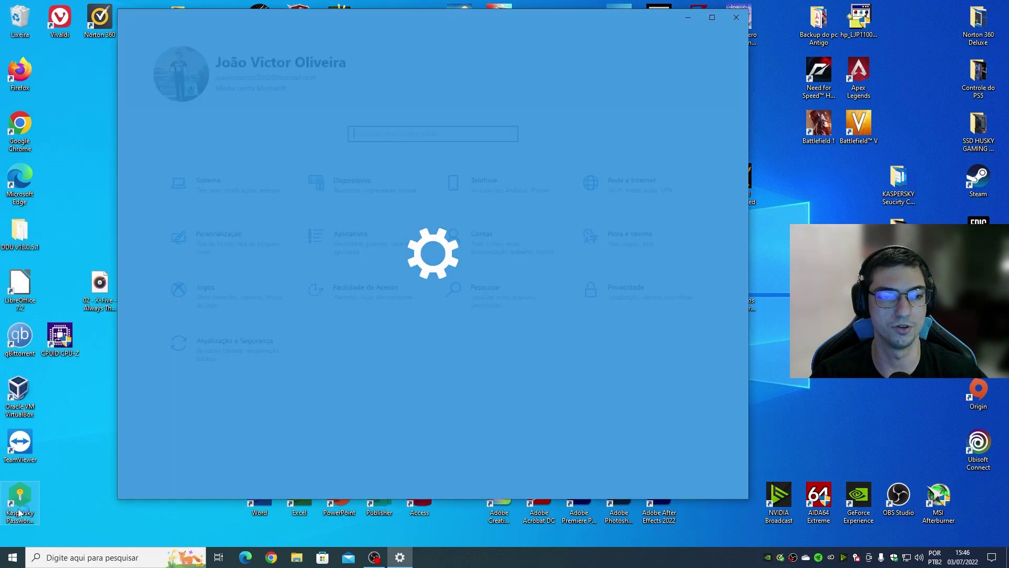
{"action": "left_click", "coordinate": [349, 253]}
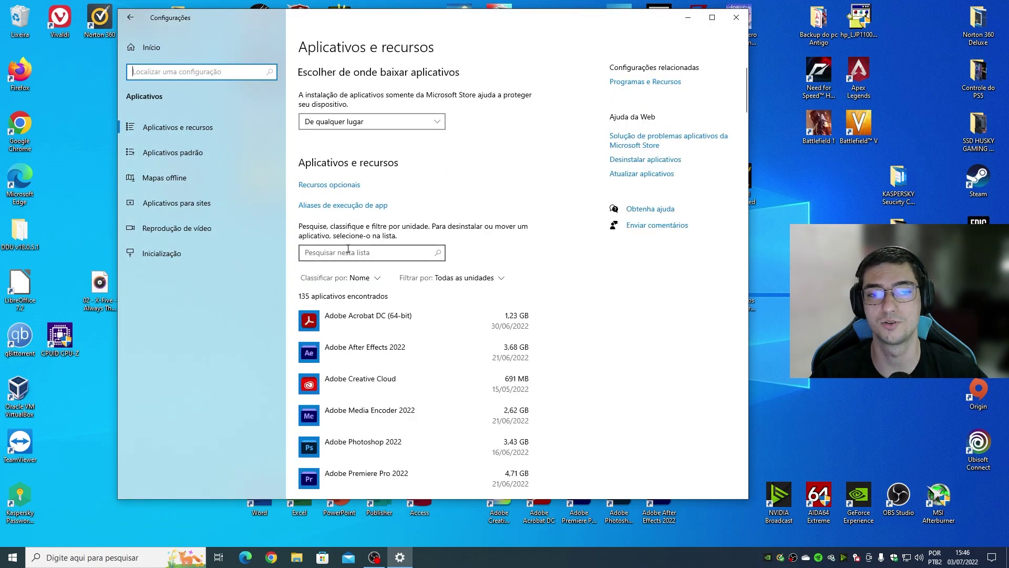
{"action": "left_click", "coordinate": [348, 250]}
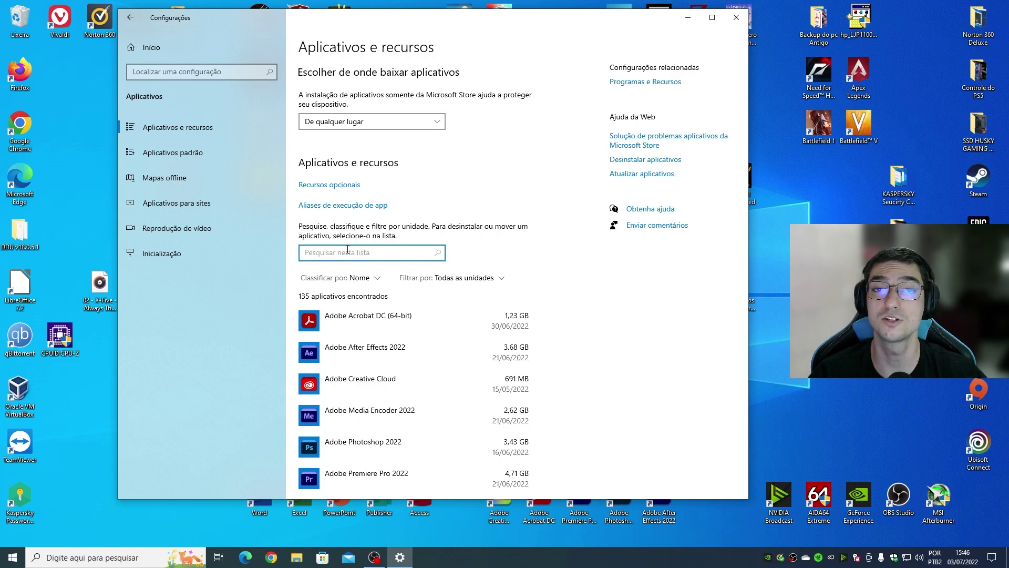
{"action": "type", "text": "amd"}
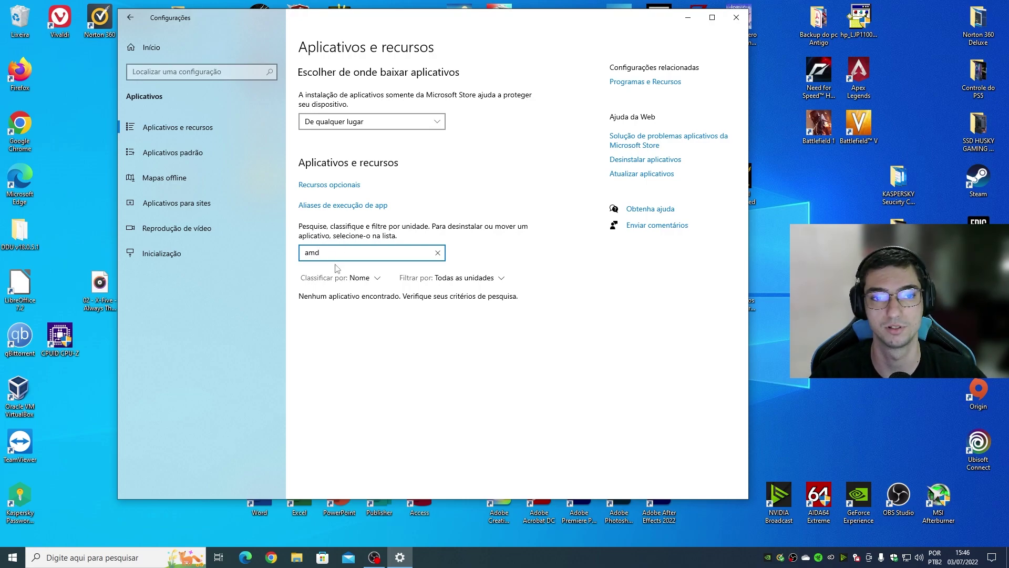
{"action": "key", "text": "ctrl+a"}
{"action": "key", "text": "BackSpace"}
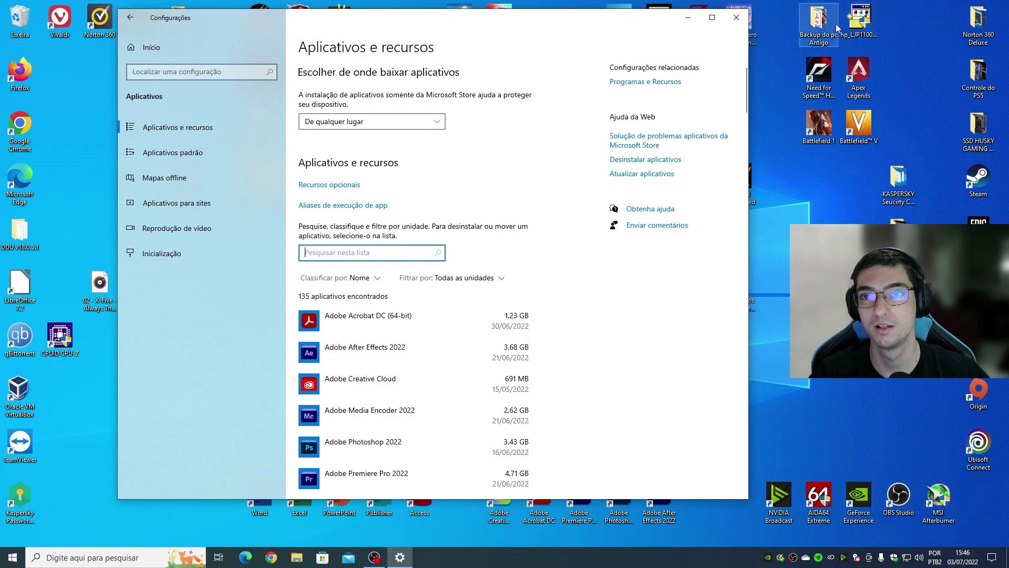
{"action": "left_click", "coordinate": [735, 18]}
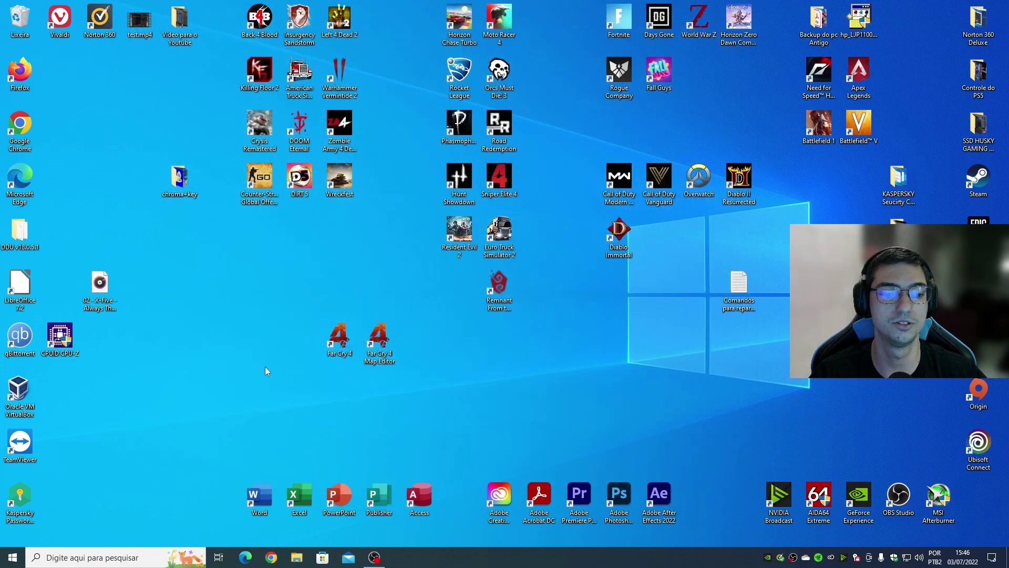
Search Google for 'amd' in Chrome and open the 'Drivers e suporte da AMD' result.
{"action": "left_click", "coordinate": [278, 559]}
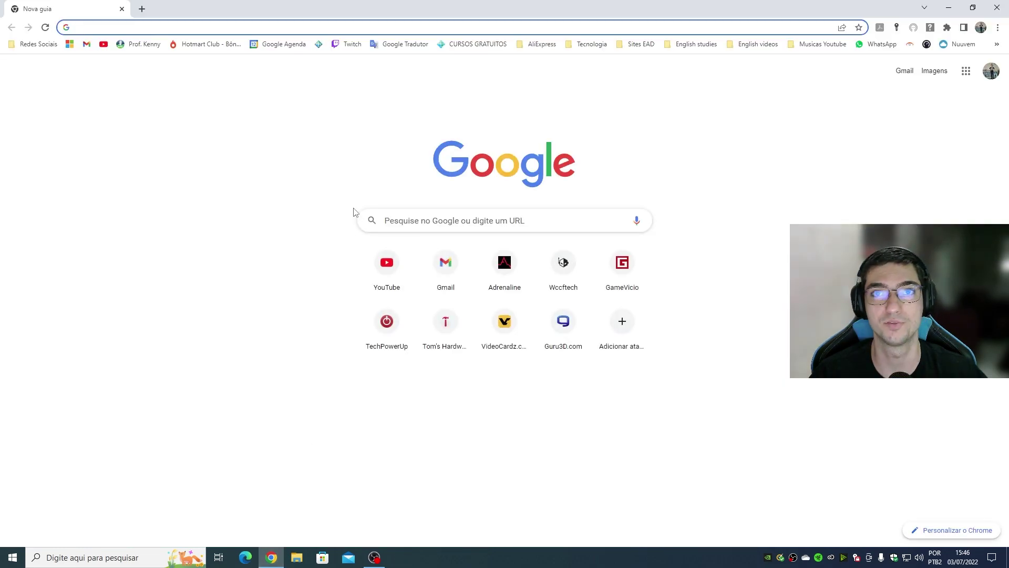
{"action": "left_click", "coordinate": [209, 24]}
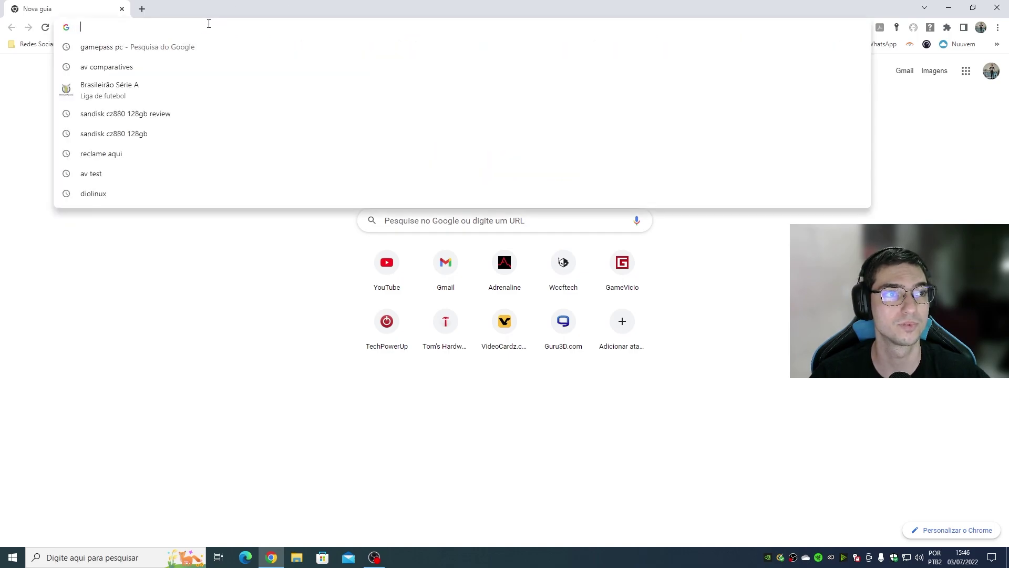
{"action": "type", "text": "amd"}
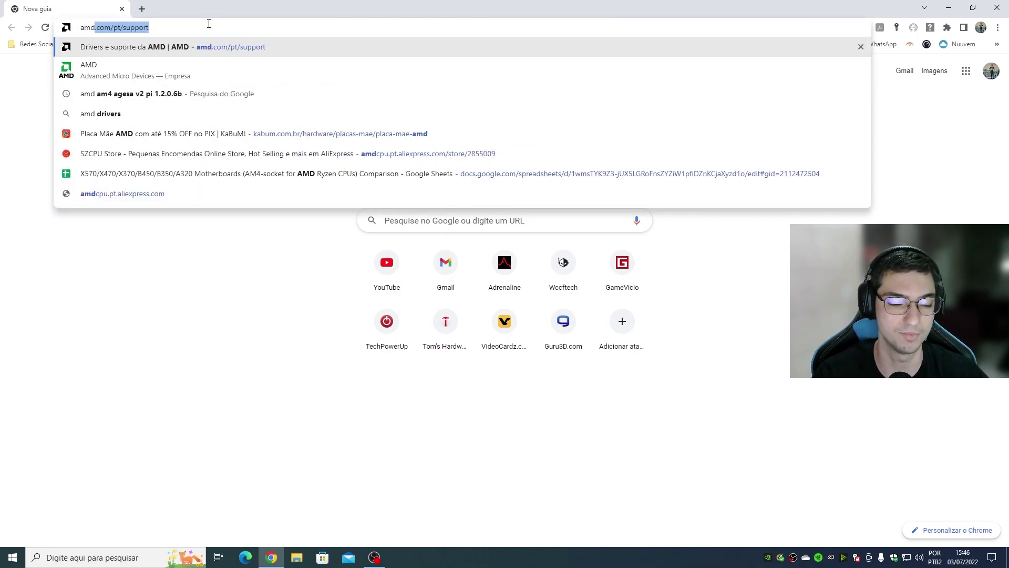
{"action": "key", "text": "Return"}
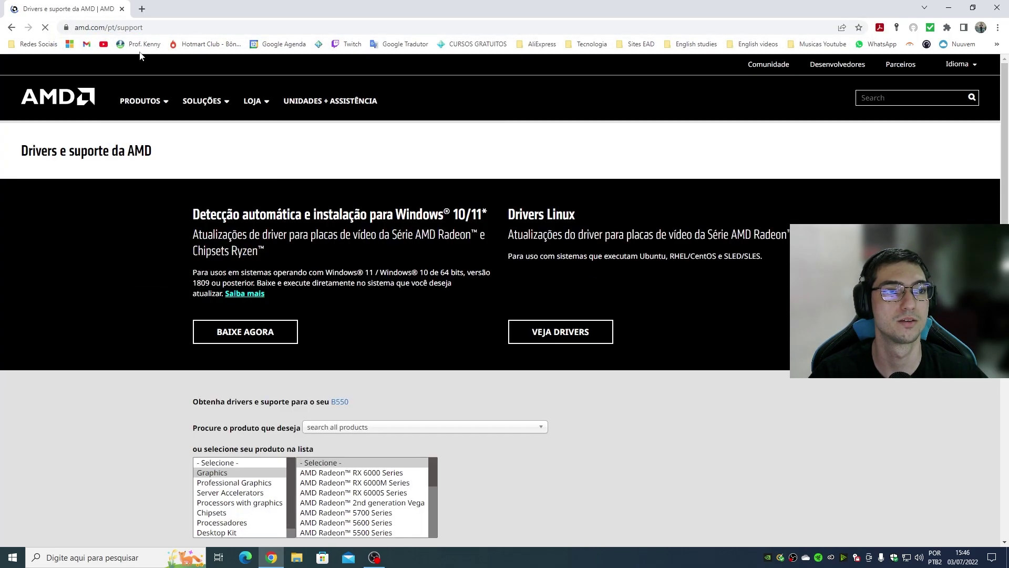
{"action": "left_click", "coordinate": [140, 30]}
{"action": "type", "text": "amd"}
{"action": "key", "text": "Delete"}
{"action": "key", "text": "Return"}
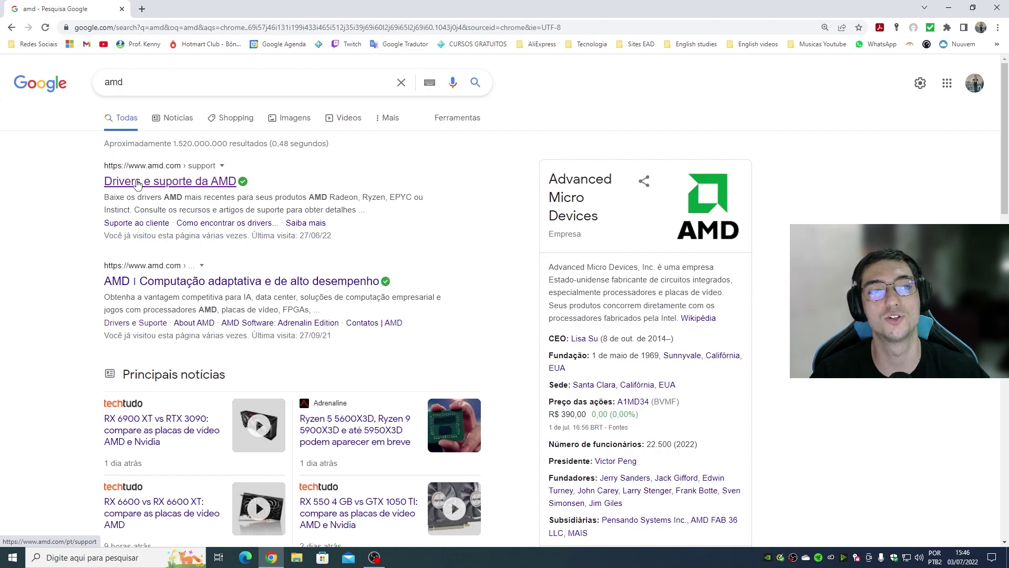
{"action": "left_click", "coordinate": [137, 182]}
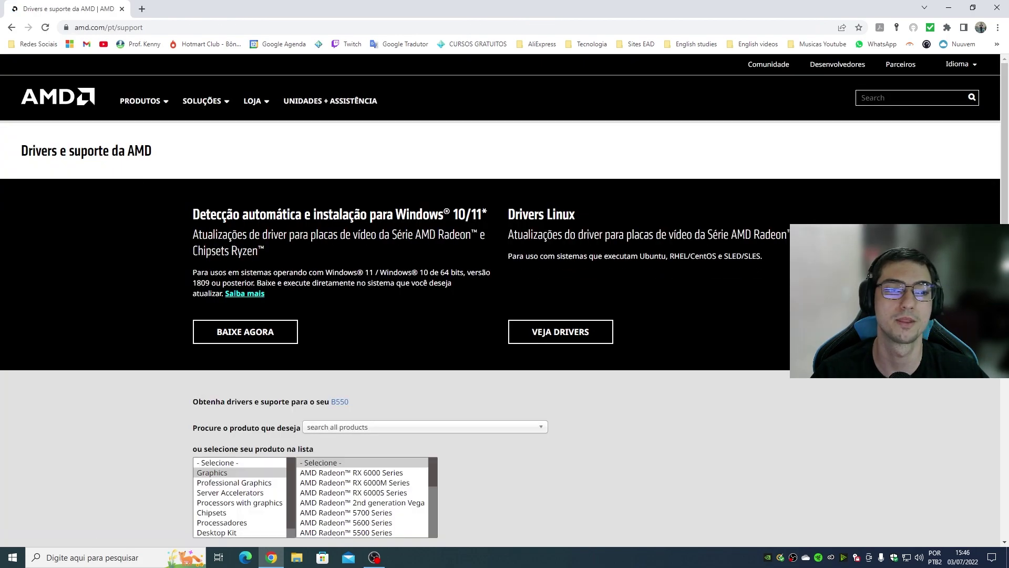
Choose Chipsets > AMD Socket AM4 > B550 in the product lists and submit with ENVIAR.
{"action": "scroll", "coordinate": [124, 392], "scroll_direction": "down", "scroll_amount": 2}
{"action": "scroll", "coordinate": [125, 391], "scroll_direction": "down", "scroll_amount": 1}
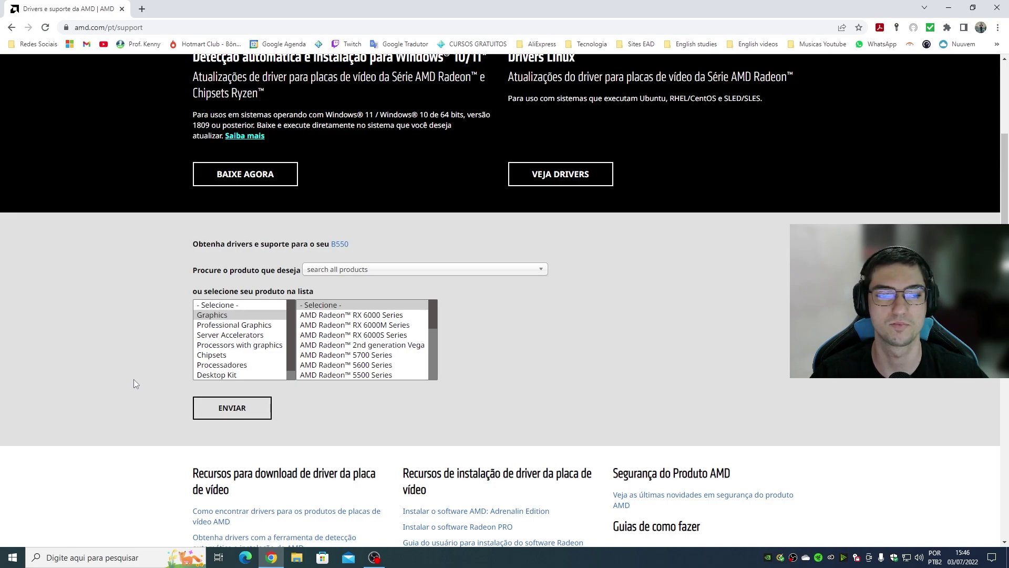
{"action": "left_click", "coordinate": [211, 356]}
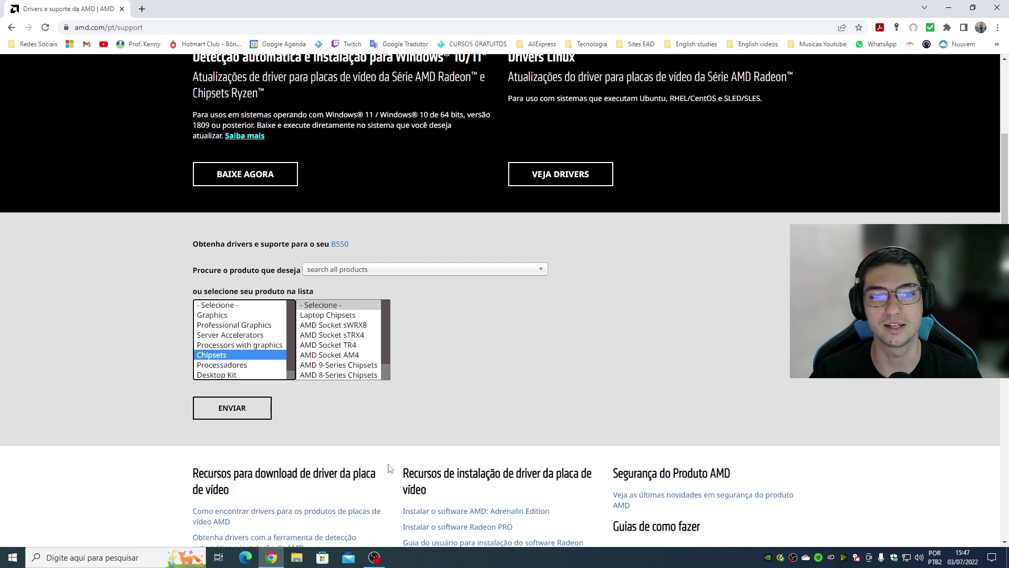
{"action": "left_click", "coordinate": [341, 356]}
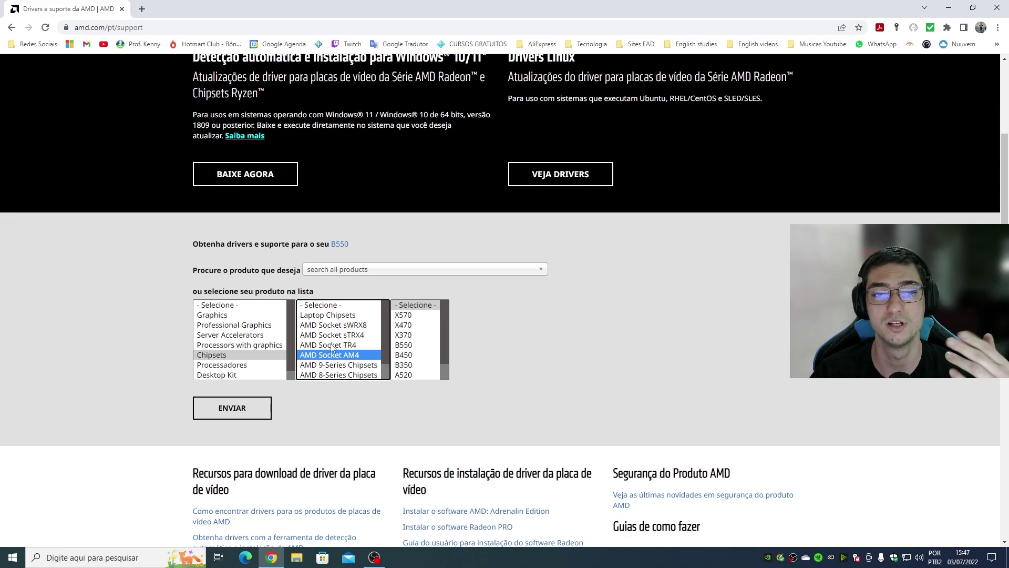
{"action": "left_click", "coordinate": [332, 346]}
{"action": "left_click", "coordinate": [352, 336]}
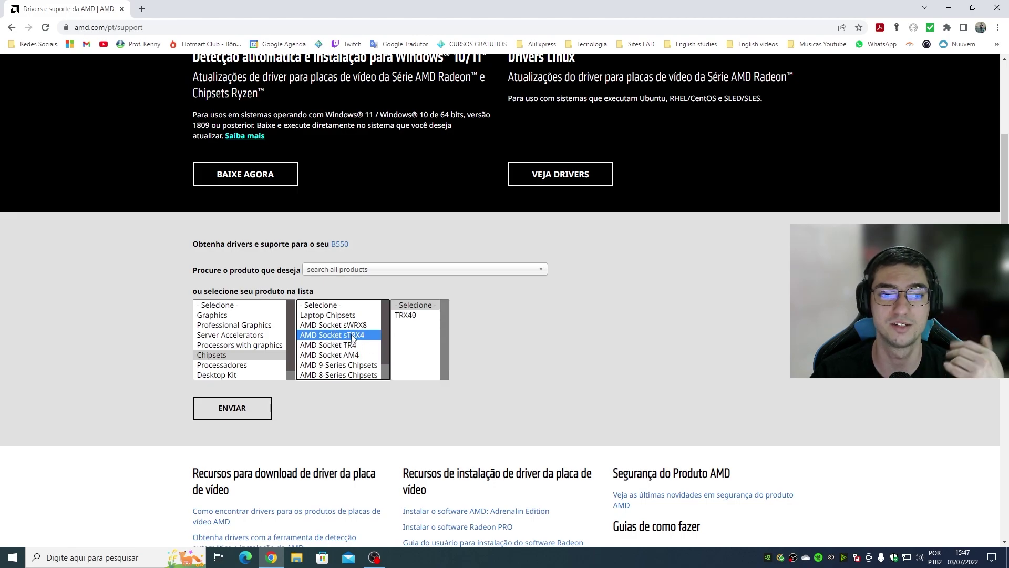
{"action": "left_click", "coordinate": [340, 325]}
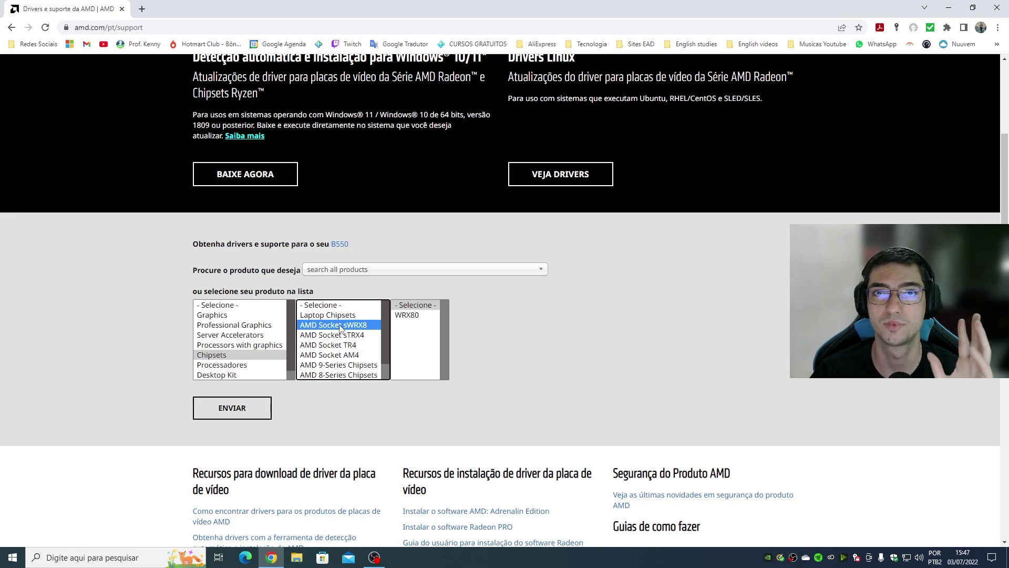
{"action": "key", "text": "Down"}
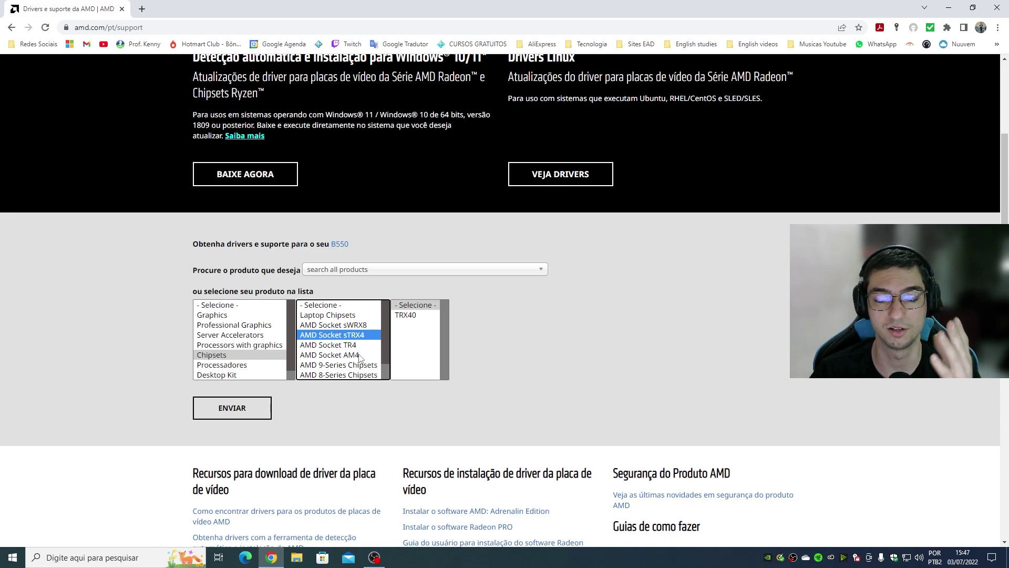
{"action": "left_click", "coordinate": [358, 357]}
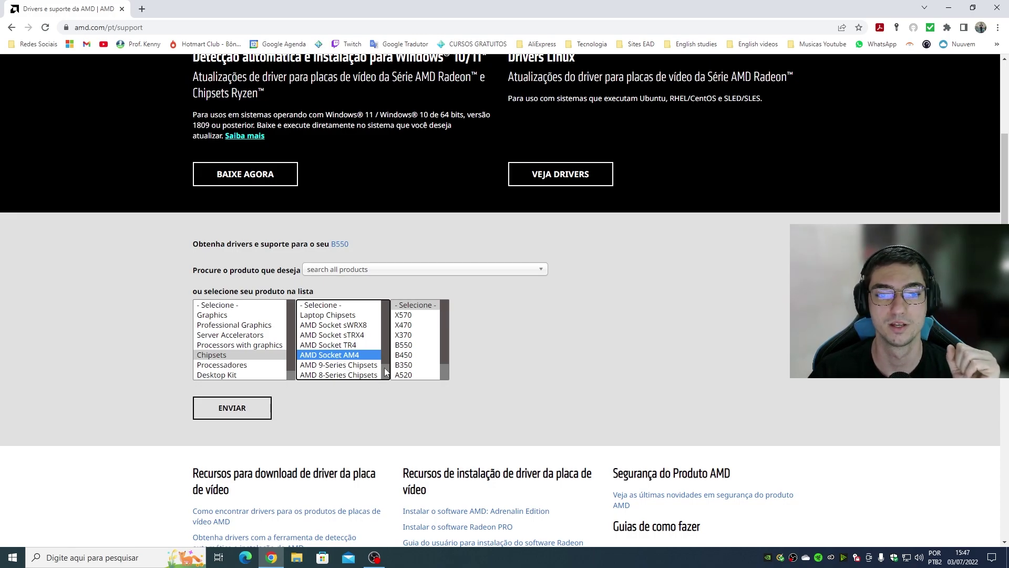
{"action": "left_click", "coordinate": [410, 347]}
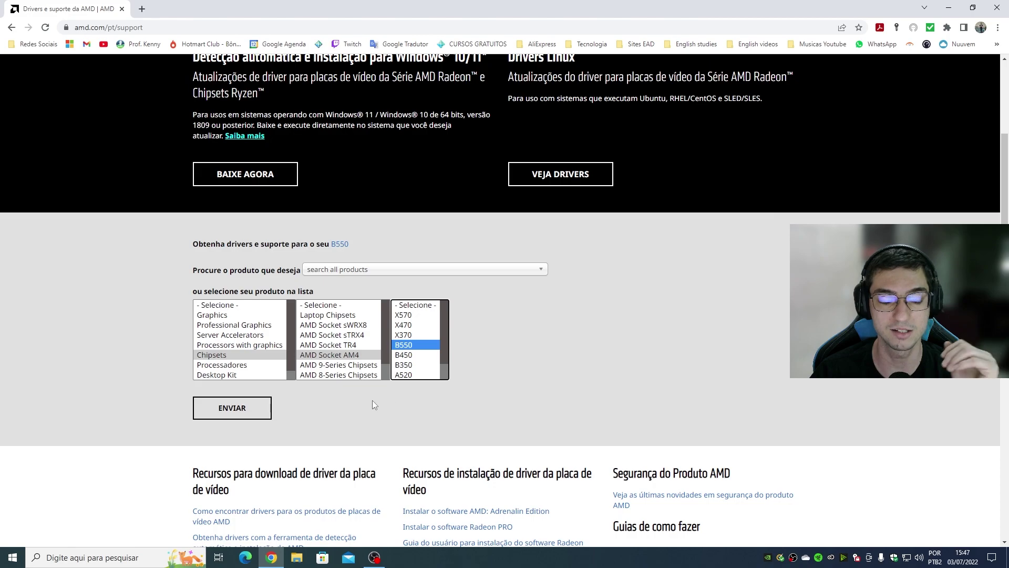
{"action": "left_click", "coordinate": [243, 415]}
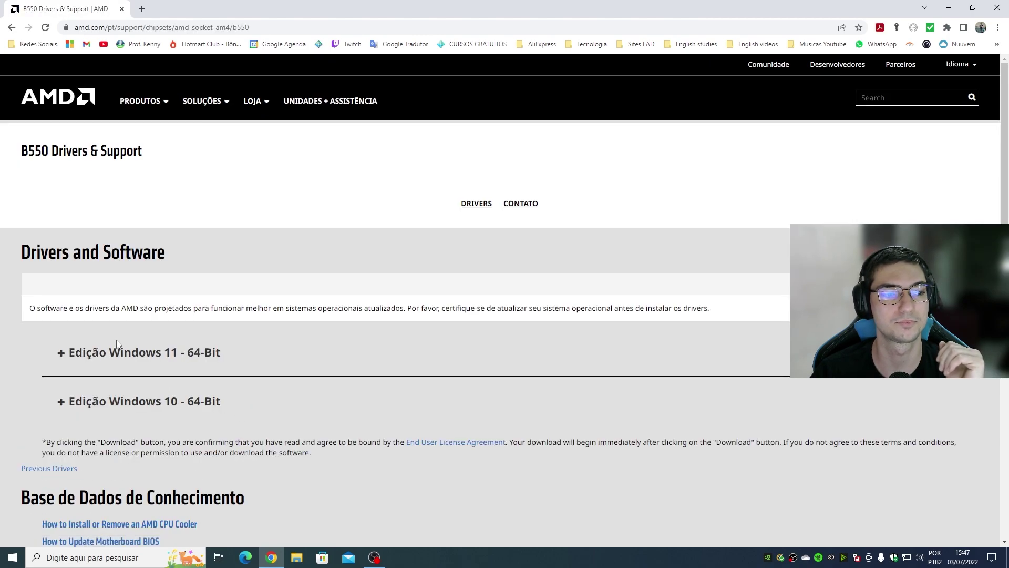
Expand the 'Edição Windows 10 - 64-Bit' driver list on AMD's B550 page.
{"action": "scroll", "coordinate": [114, 336], "scroll_direction": "down", "scroll_amount": 1}
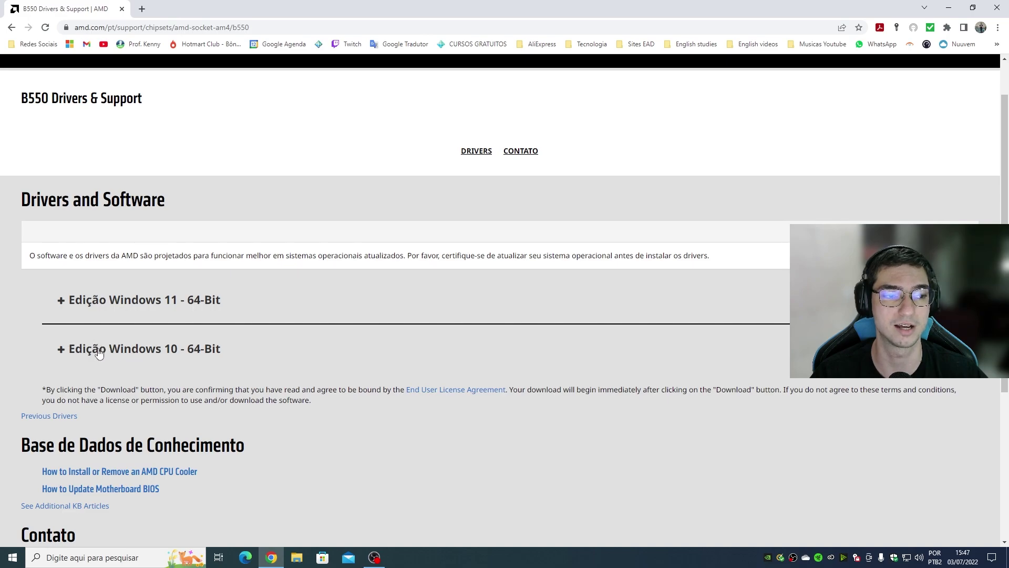
{"action": "left_click", "coordinate": [113, 357]}
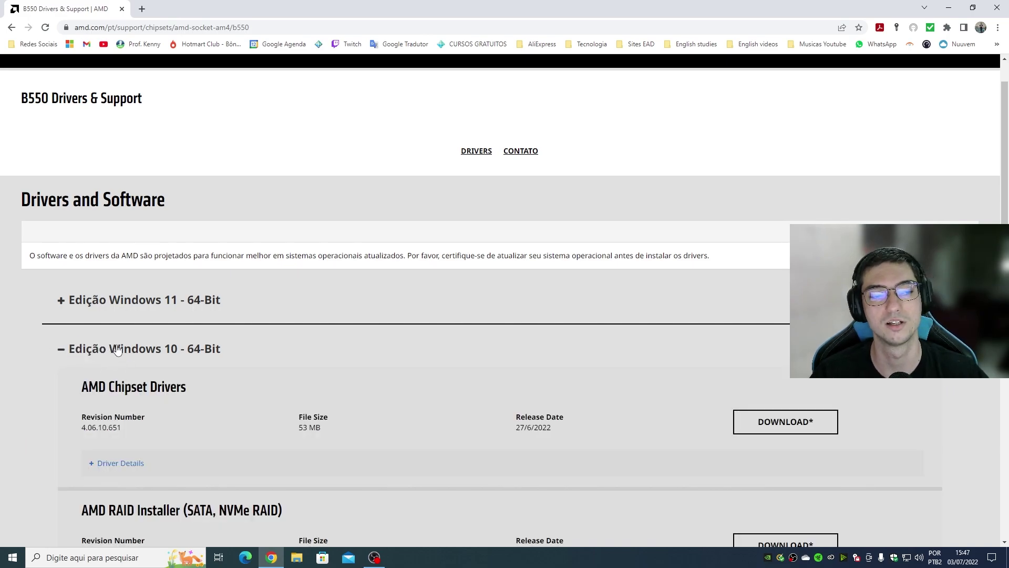
{"action": "scroll", "coordinate": [104, 334], "scroll_direction": "down", "scroll_amount": 2}
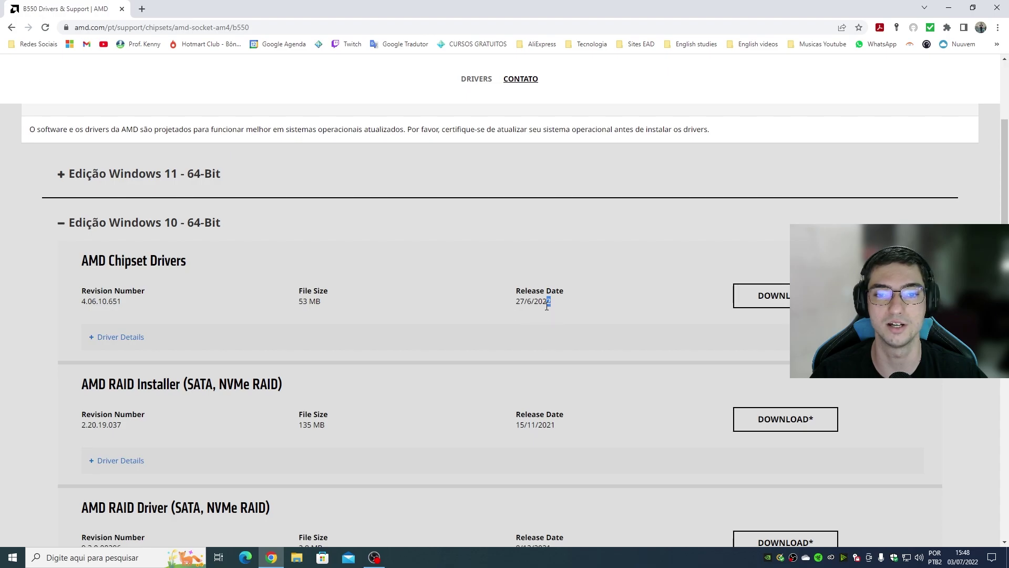
{"action": "left_click", "coordinate": [523, 302]}
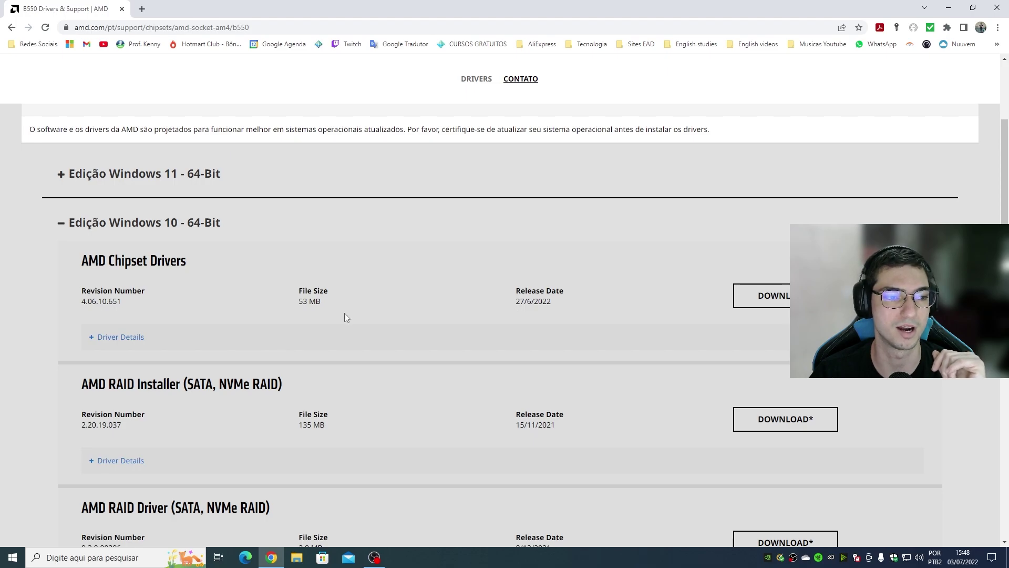
Open the release notes for AMD Chipset Drivers 4.06.10.651 from its Driver Details.
{"action": "left_click", "coordinate": [121, 337]}
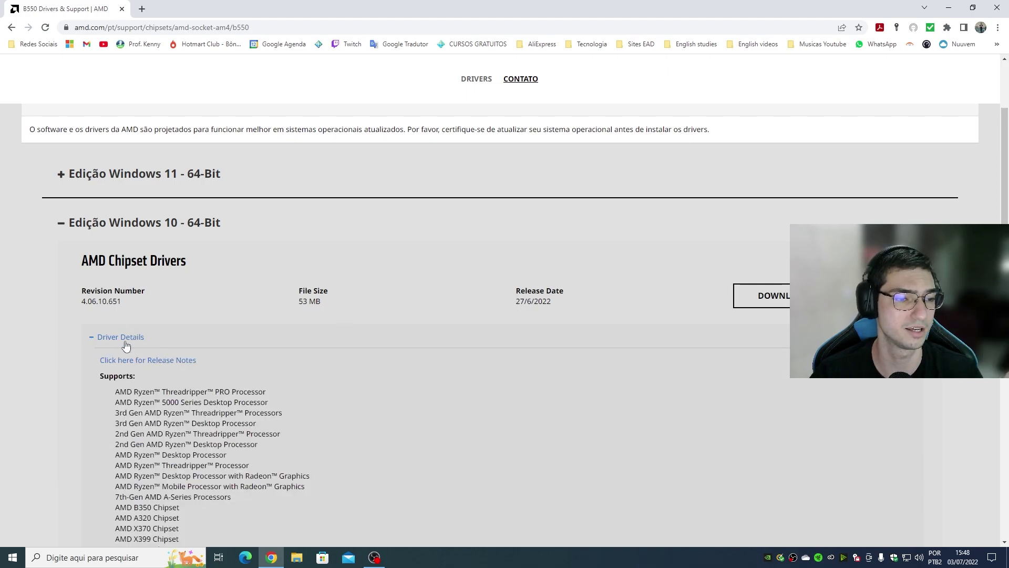
{"action": "scroll", "coordinate": [135, 345], "scroll_direction": "down", "scroll_amount": 5}
{"action": "scroll", "coordinate": [135, 348], "scroll_direction": "up", "scroll_amount": 4}
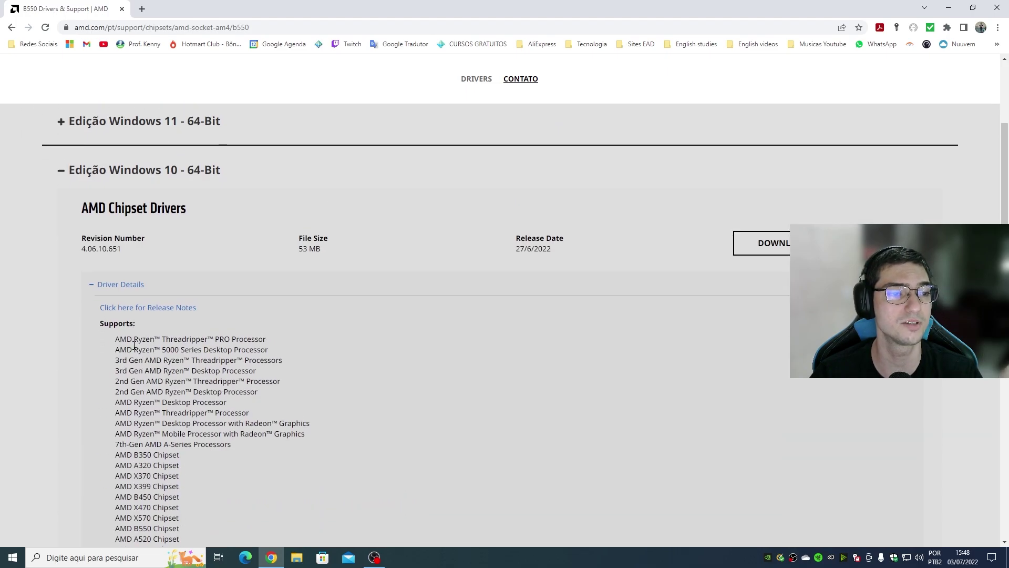
{"action": "left_click", "coordinate": [140, 308]}
{"action": "scroll", "coordinate": [139, 319], "scroll_direction": "down", "scroll_amount": 3}
{"action": "scroll", "coordinate": [143, 317], "scroll_direction": "up", "scroll_amount": 3}
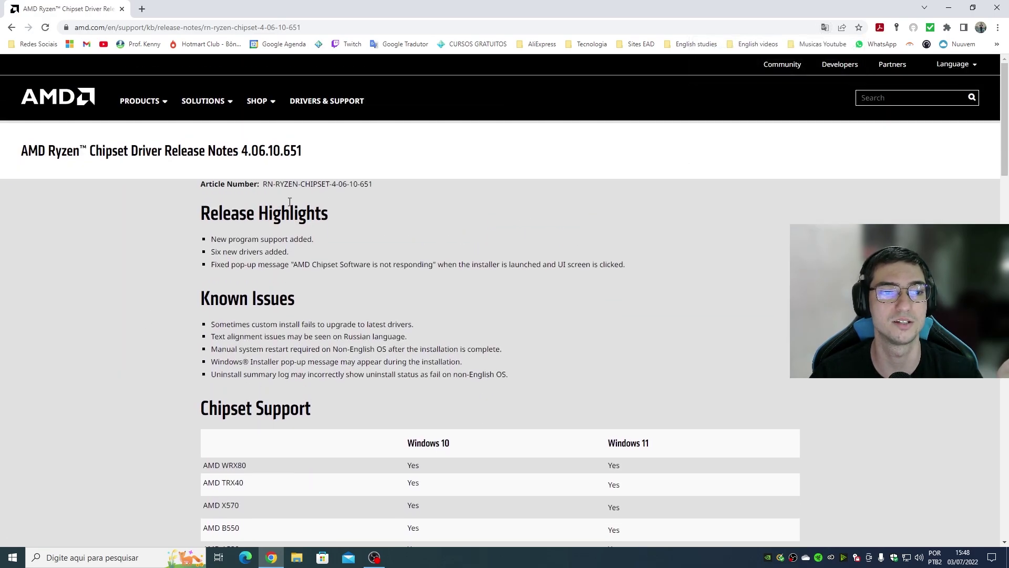
{"action": "left_click_drag", "start_coordinate": [259, 212], "coordinate": [358, 235]}
{"action": "left_click", "coordinate": [358, 235]}
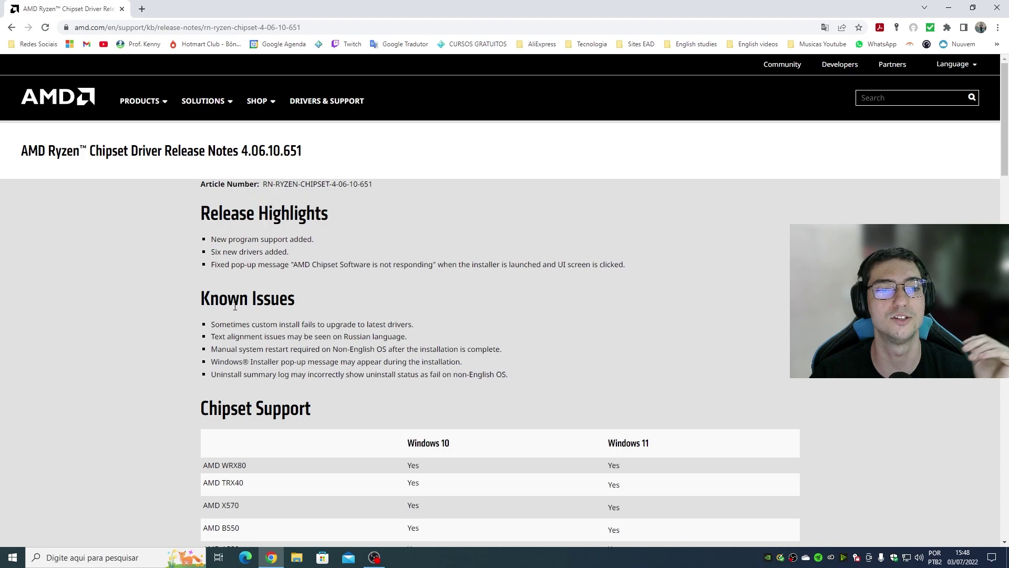
{"action": "double_click", "coordinate": [270, 301]}
{"action": "scroll", "coordinate": [314, 304], "scroll_direction": "down", "scroll_amount": 2}
{"action": "left_click", "coordinate": [197, 307]}
{"action": "scroll", "coordinate": [464, 225], "scroll_direction": "down", "scroll_amount": 2}
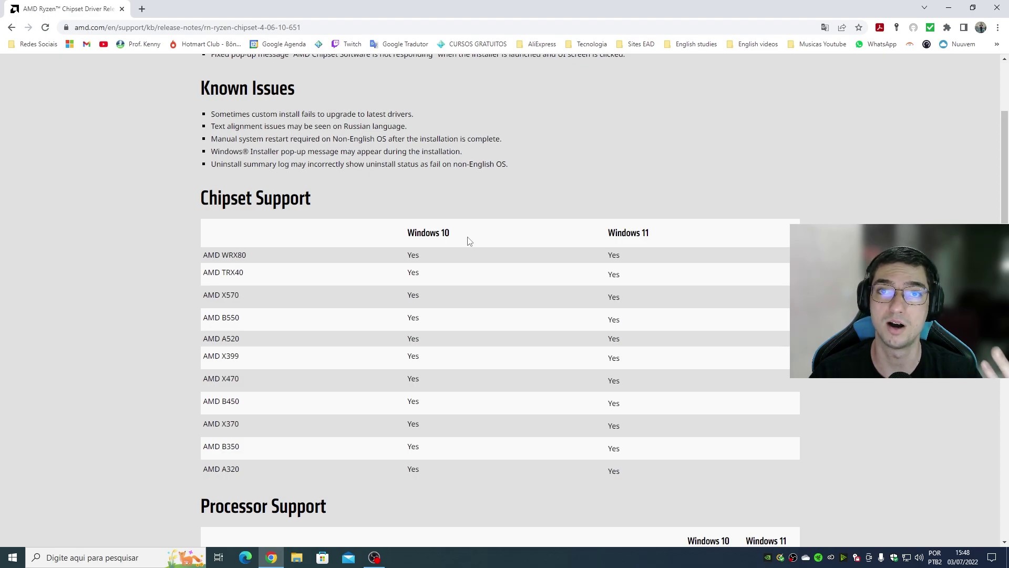
{"action": "scroll", "coordinate": [136, 245], "scroll_direction": "down", "scroll_amount": 7}
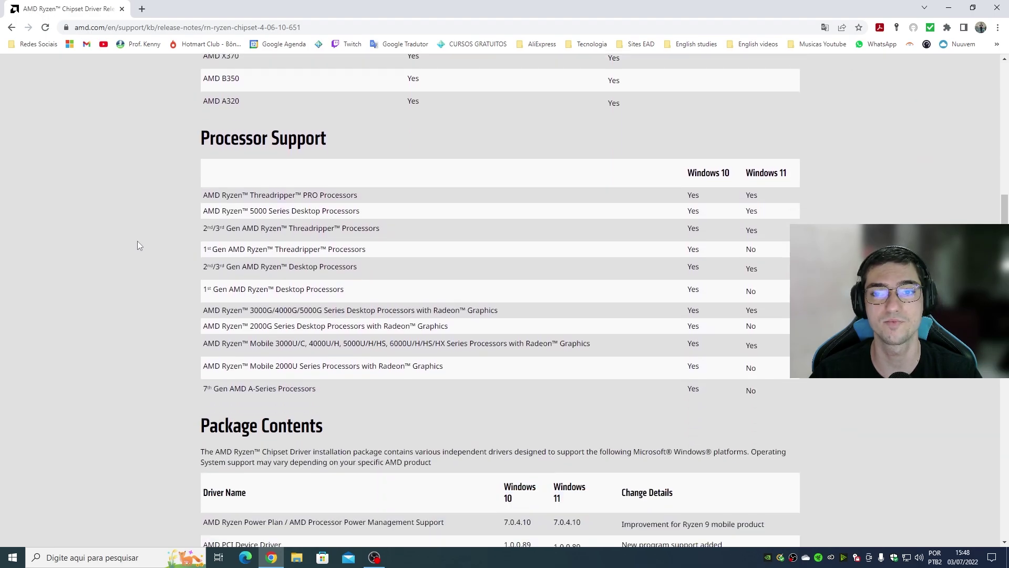
{"action": "scroll", "coordinate": [310, 169], "scroll_direction": "down", "scroll_amount": 7}
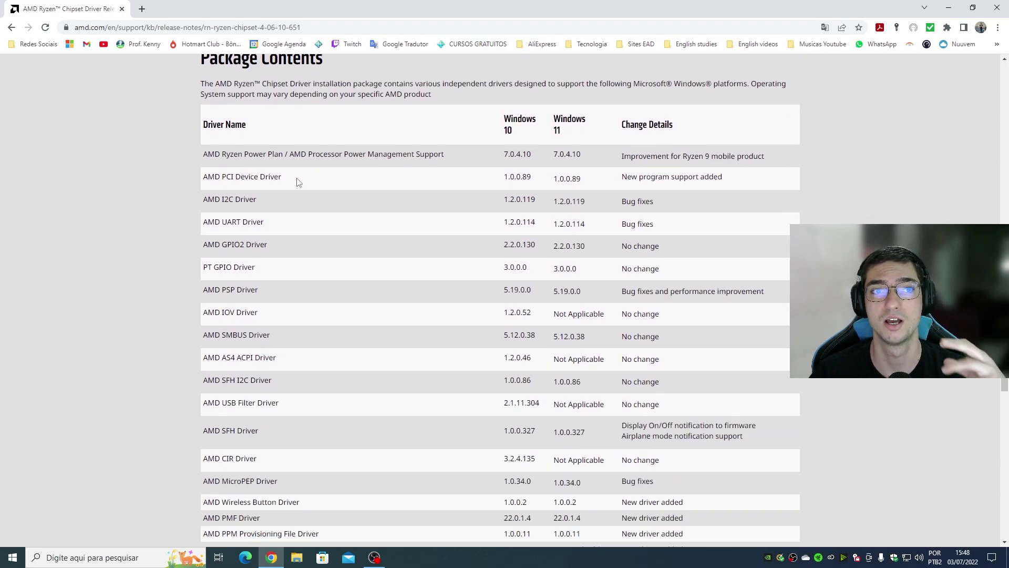
{"action": "scroll", "coordinate": [303, 177], "scroll_direction": "down", "scroll_amount": 4}
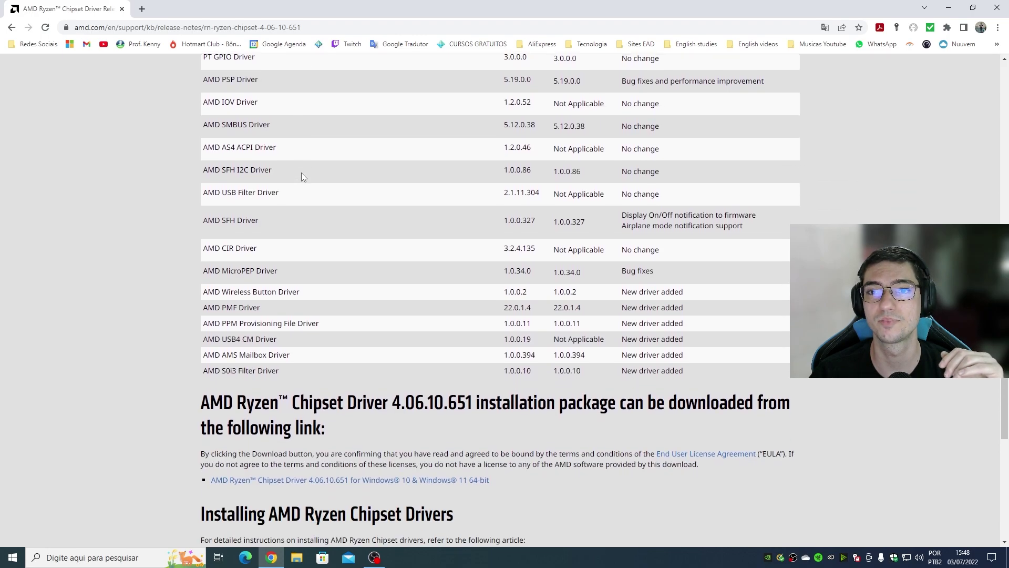
{"action": "scroll", "coordinate": [303, 177], "scroll_direction": "up", "scroll_amount": 3}
{"action": "scroll", "coordinate": [303, 177], "scroll_direction": "up", "scroll_amount": 1}
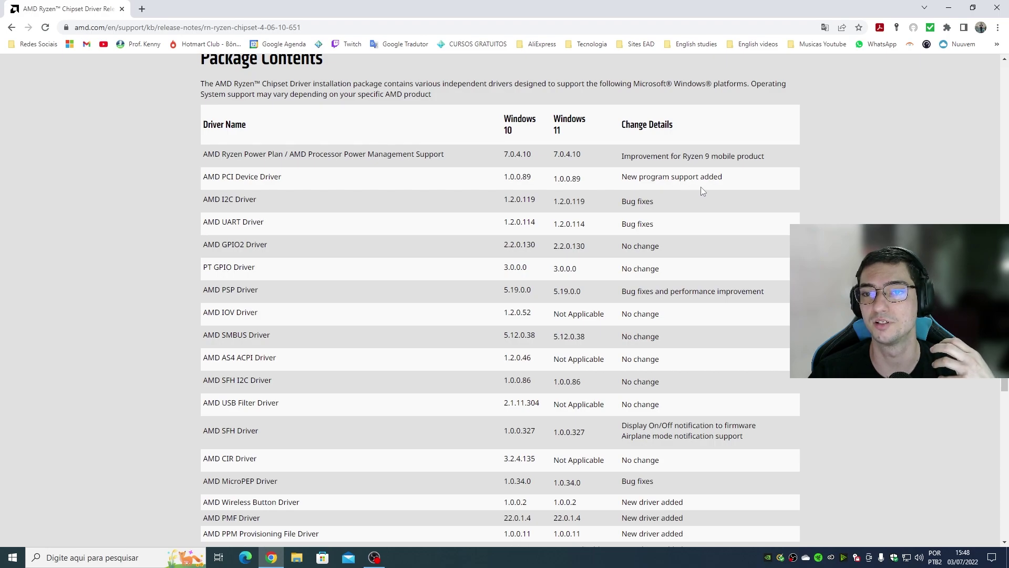
{"action": "scroll", "coordinate": [701, 188], "scroll_direction": "down", "scroll_amount": 2}
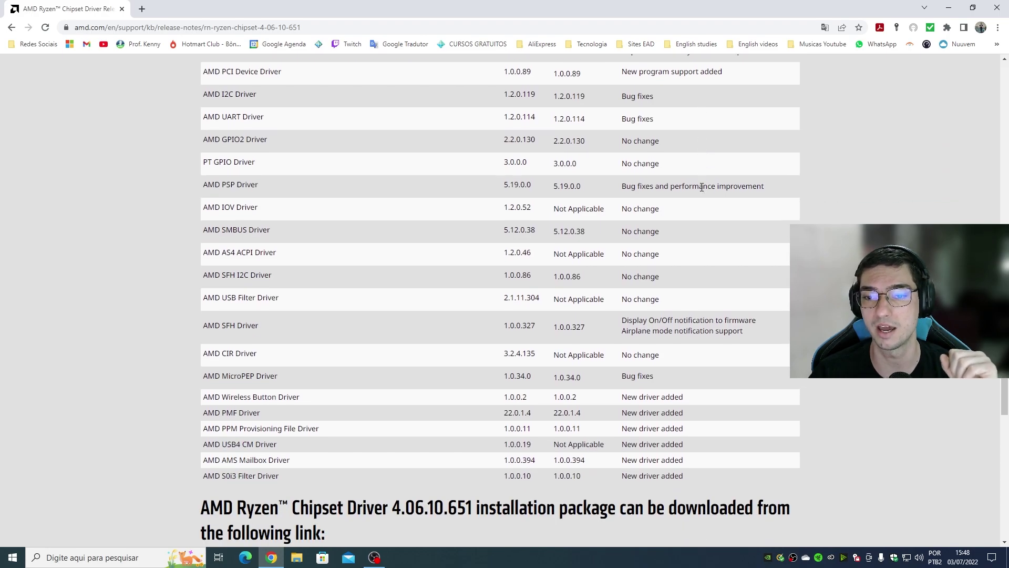
{"action": "left_click_drag", "start_coordinate": [657, 427], "coordinate": [685, 447]}
{"action": "left_click", "coordinate": [682, 423]}
Return to the B550 page and download the Windows 10 64-bit AMD Chipset Drivers 4.06.10.651.
{"action": "scroll", "coordinate": [675, 200], "scroll_direction": "up", "scroll_amount": 3}
{"action": "scroll", "coordinate": [675, 199], "scroll_direction": "up", "scroll_amount": 4}
{"action": "left_click", "coordinate": [11, 27]}
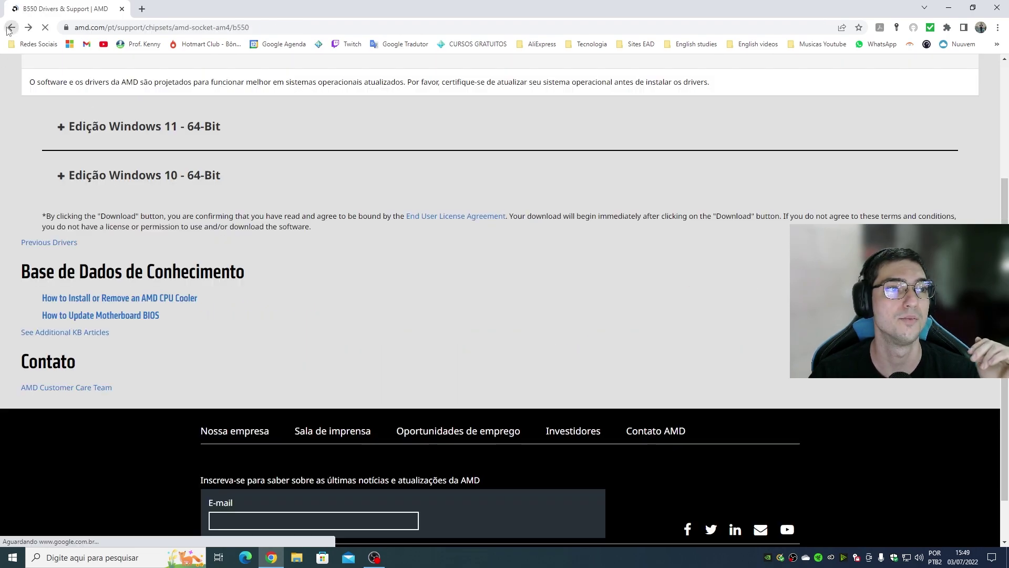
{"action": "scroll", "coordinate": [160, 296], "scroll_direction": "up", "scroll_amount": 2}
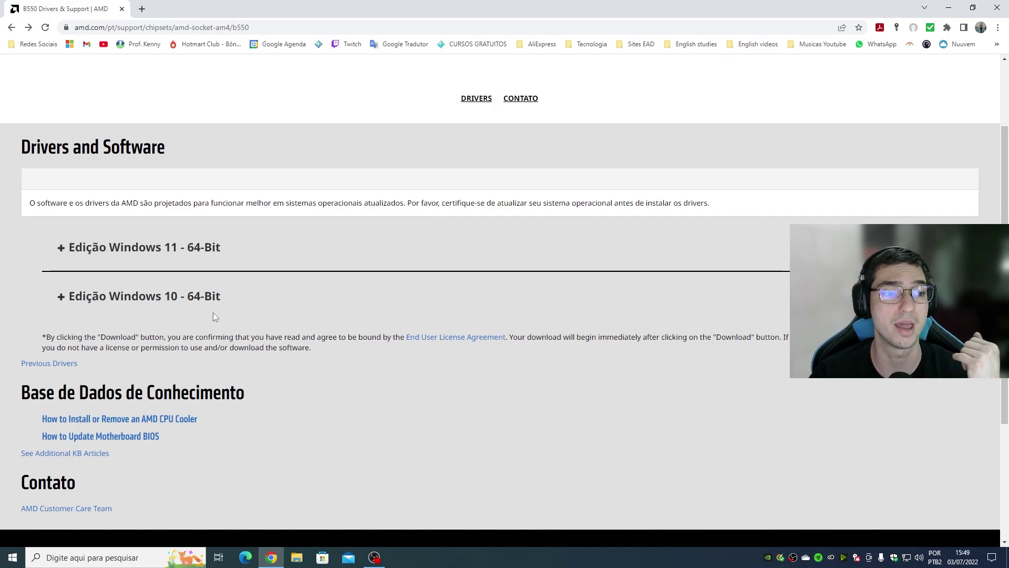
{"action": "left_click", "coordinate": [160, 297]}
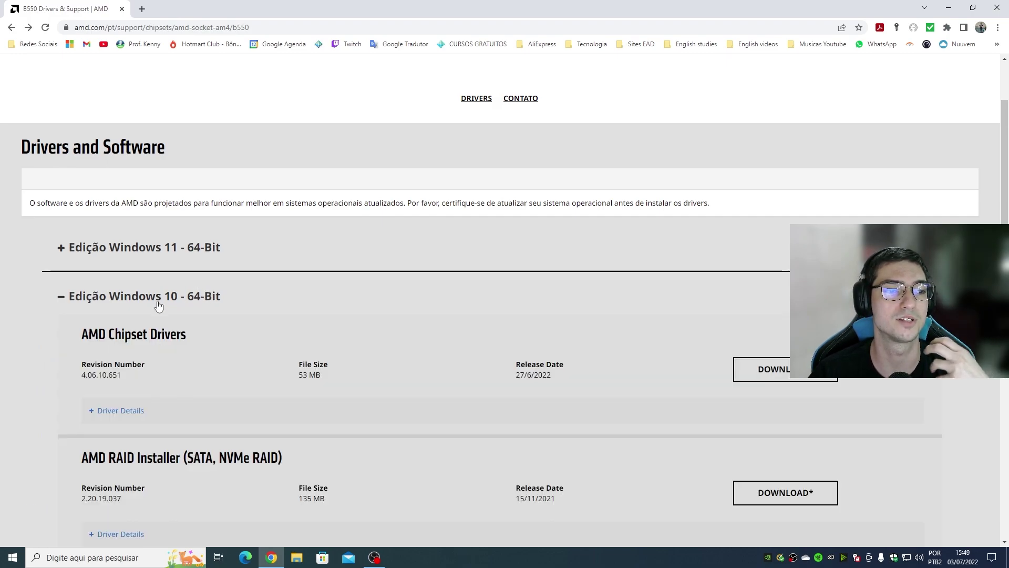
{"action": "scroll", "coordinate": [165, 318], "scroll_direction": "down", "scroll_amount": 1}
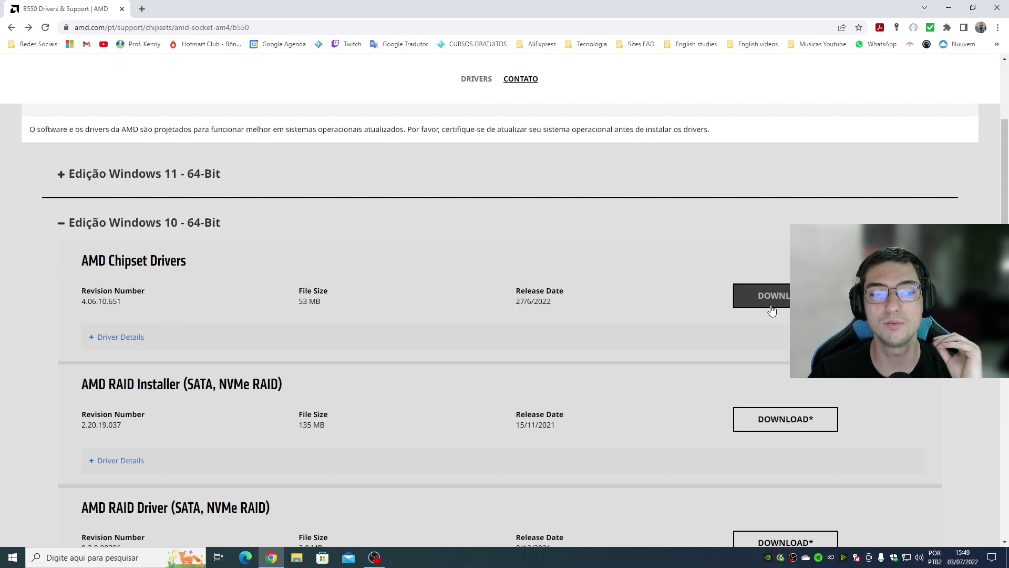
{"action": "left_click", "coordinate": [772, 310]}
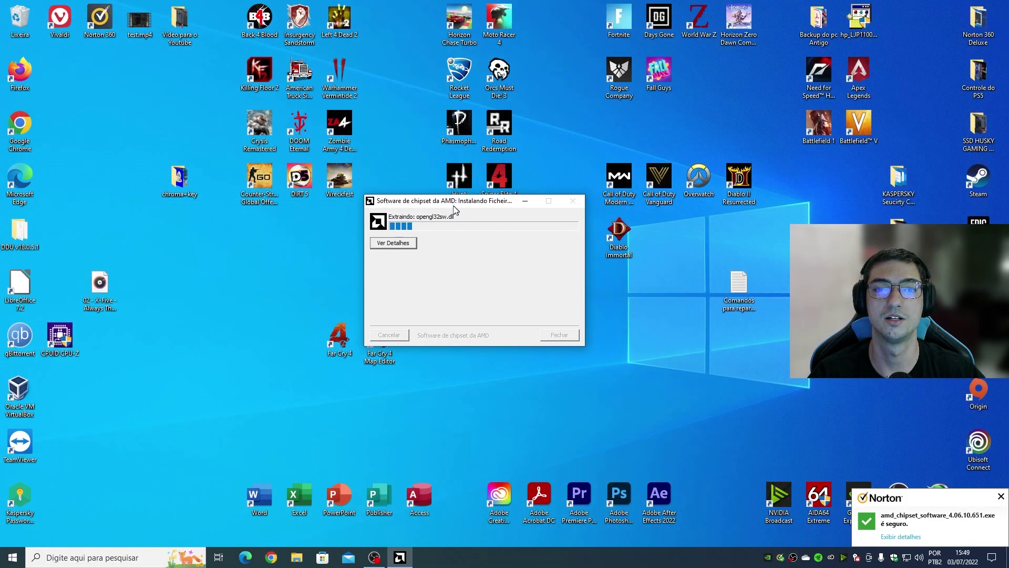
Move the extraction window aside and show its detailed log with 'Ver Detalhes'.
{"action": "left_click_drag", "start_coordinate": [454, 206], "coordinate": [389, 189]}
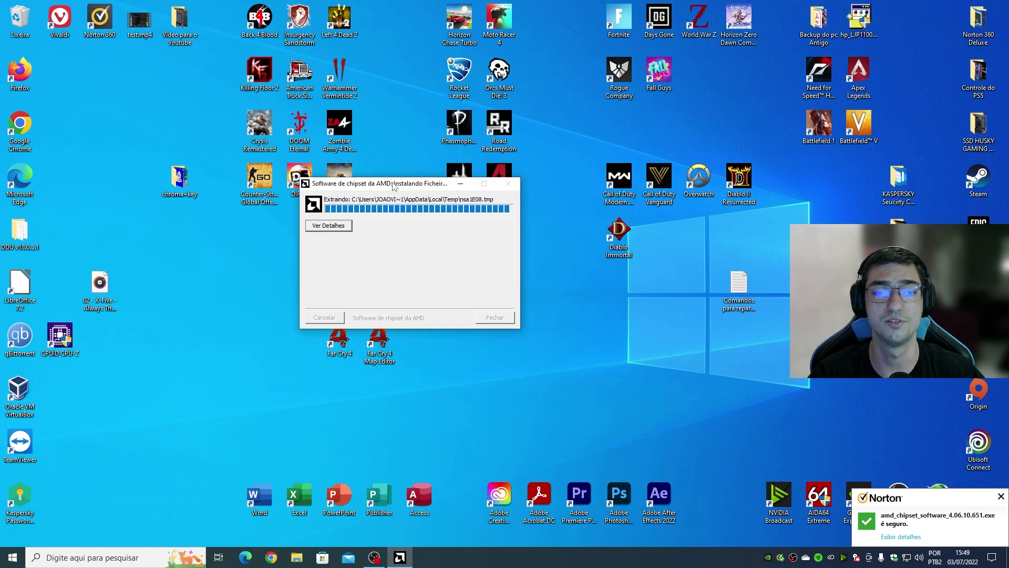
{"action": "left_click", "coordinate": [333, 225]}
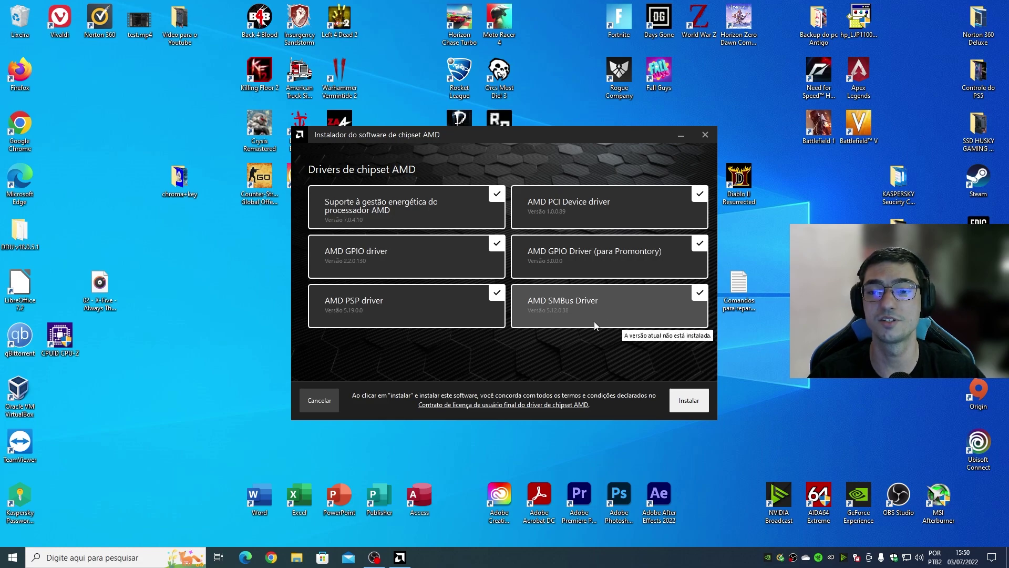
Install all six listed chipset drivers with Instalar until the installer reports success.
{"action": "left_click", "coordinate": [692, 408]}
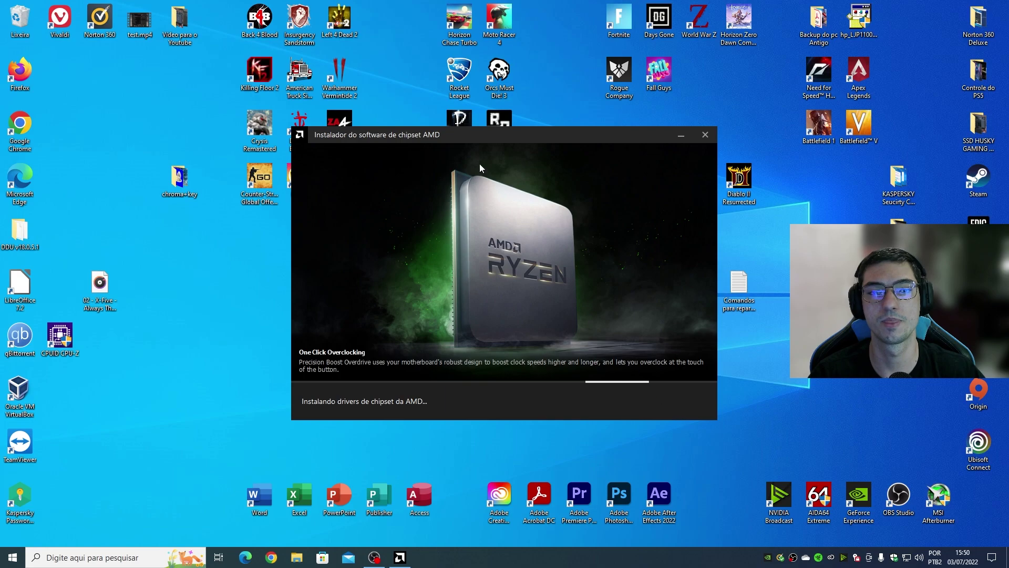
{"action": "left_click_drag", "start_coordinate": [440, 136], "coordinate": [402, 111]}
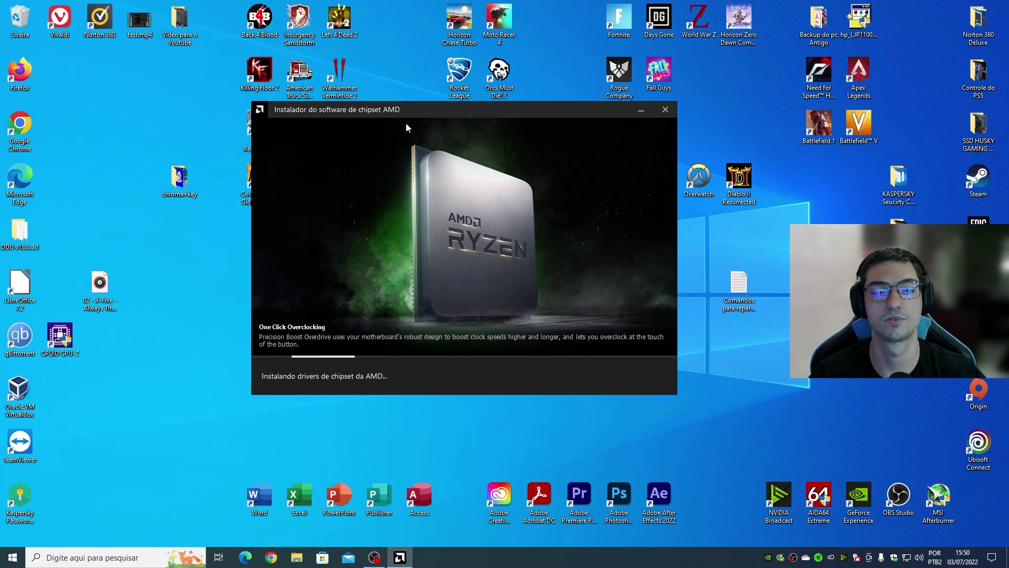
{"action": "right_click", "coordinate": [218, 315]}
{"action": "key", "text": "Escape"}
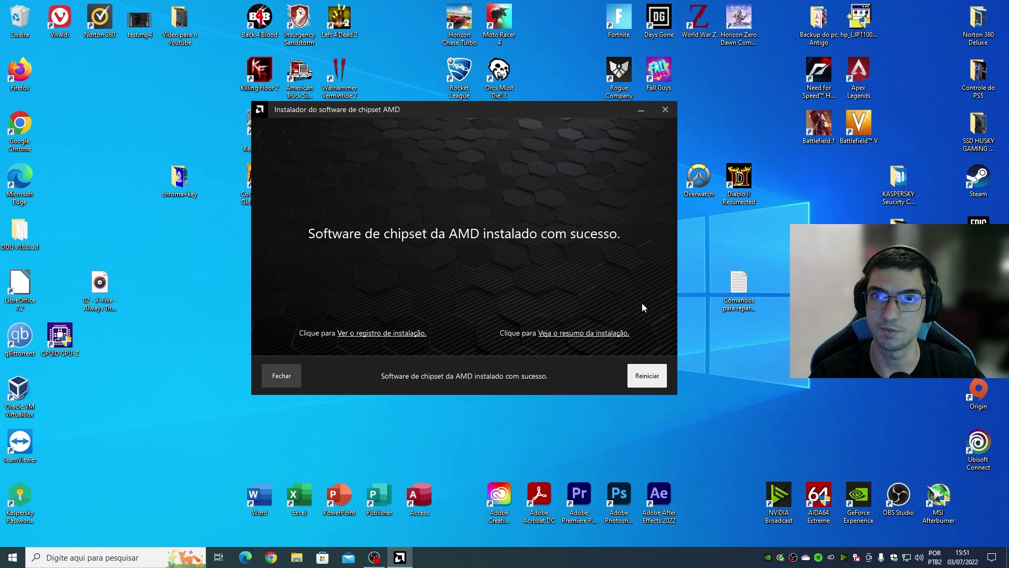
Close the installer and reveal AMD Chipset Software 4.06.10.651 in Settings' installed apps list.
{"action": "key", "text": "Return"}
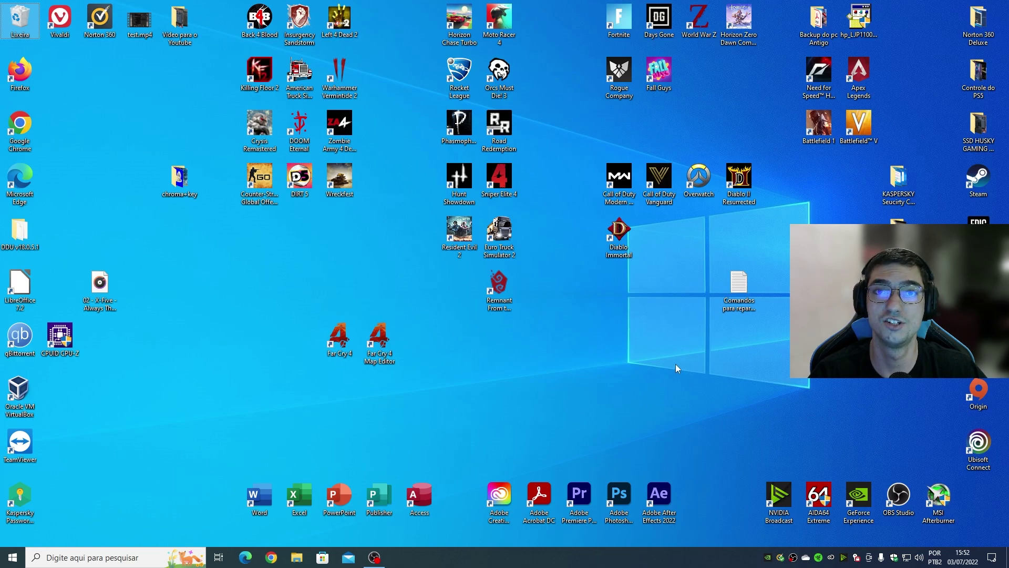
{"action": "left_click", "coordinate": [2, 562]}
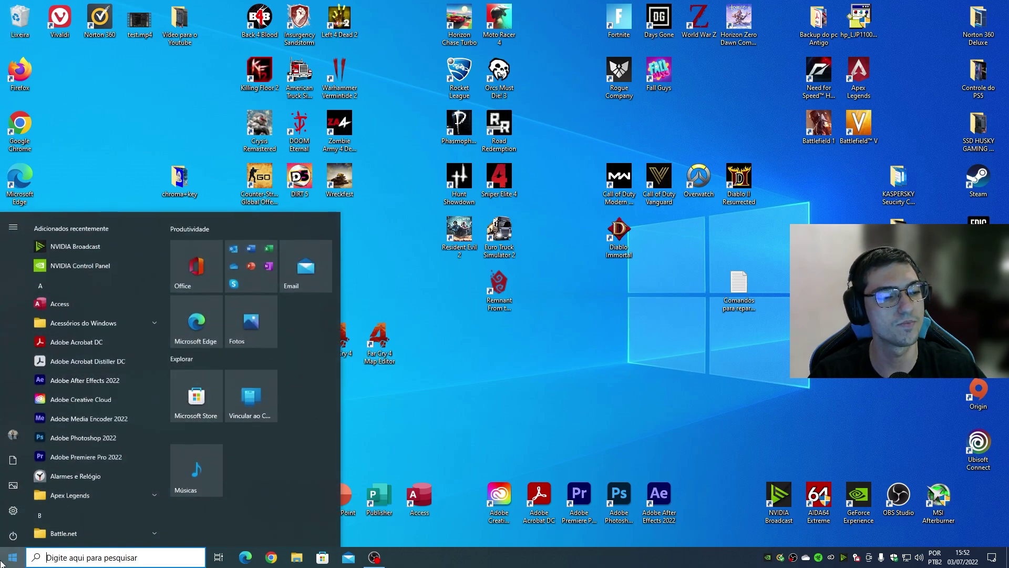
{"action": "mouse_move", "coordinate": [6, 513]}
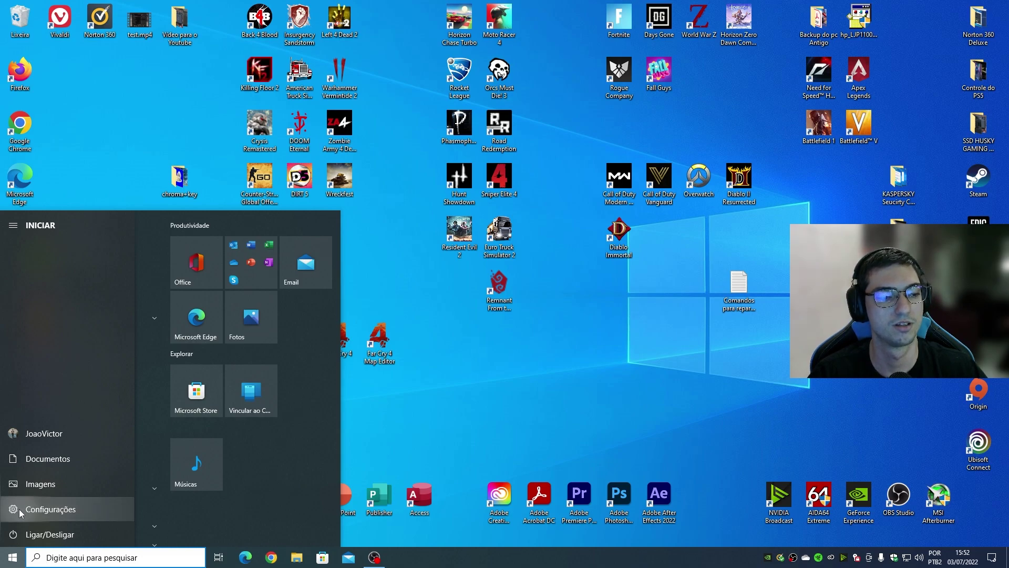
{"action": "left_click", "coordinate": [21, 513]}
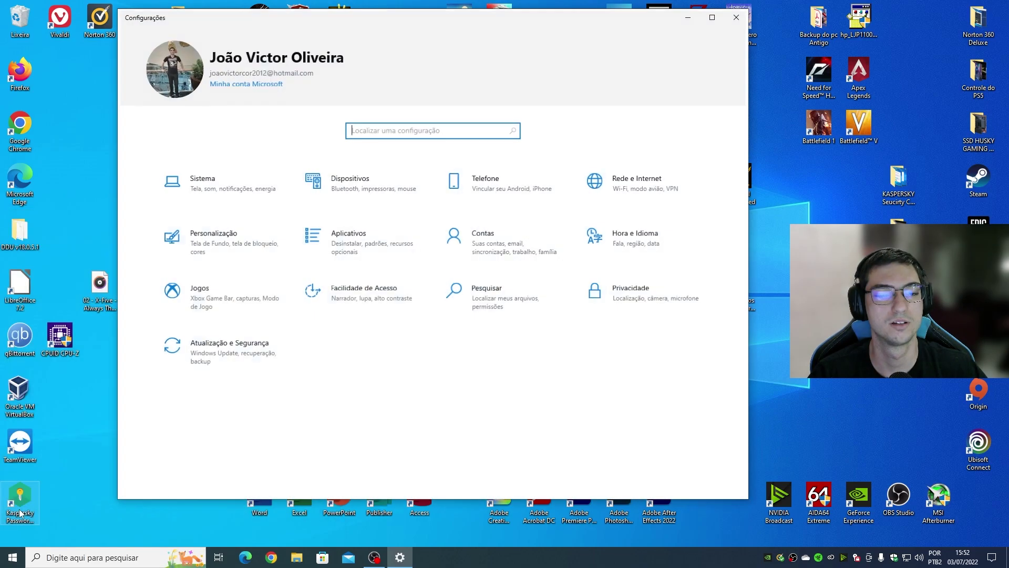
{"action": "left_click", "coordinate": [357, 247]}
{"action": "scroll", "coordinate": [375, 360], "scroll_direction": "down", "scroll_amount": 3}
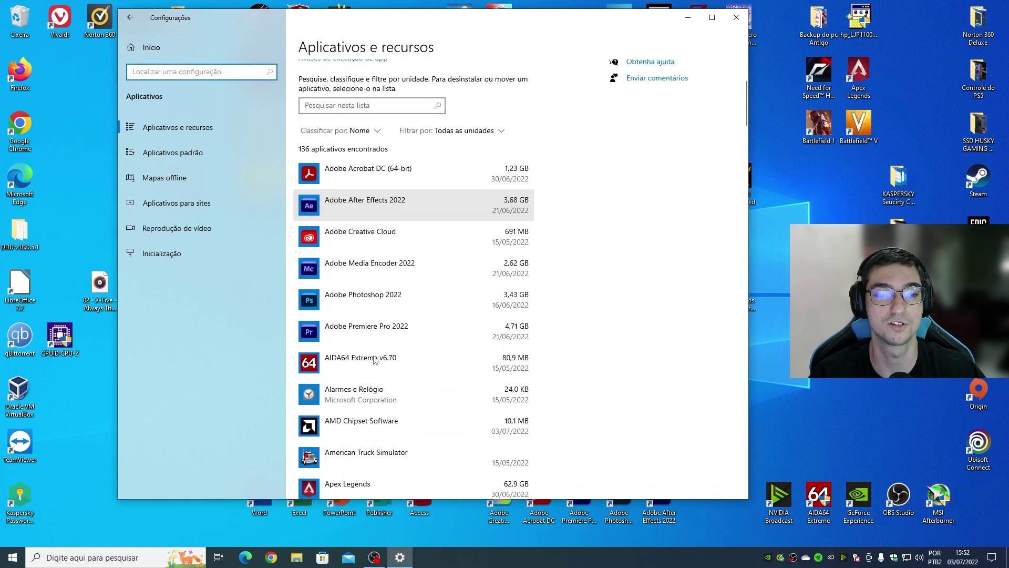
{"action": "scroll", "coordinate": [375, 360], "scroll_direction": "down", "scroll_amount": 3}
{"action": "left_click", "coordinate": [372, 354]}
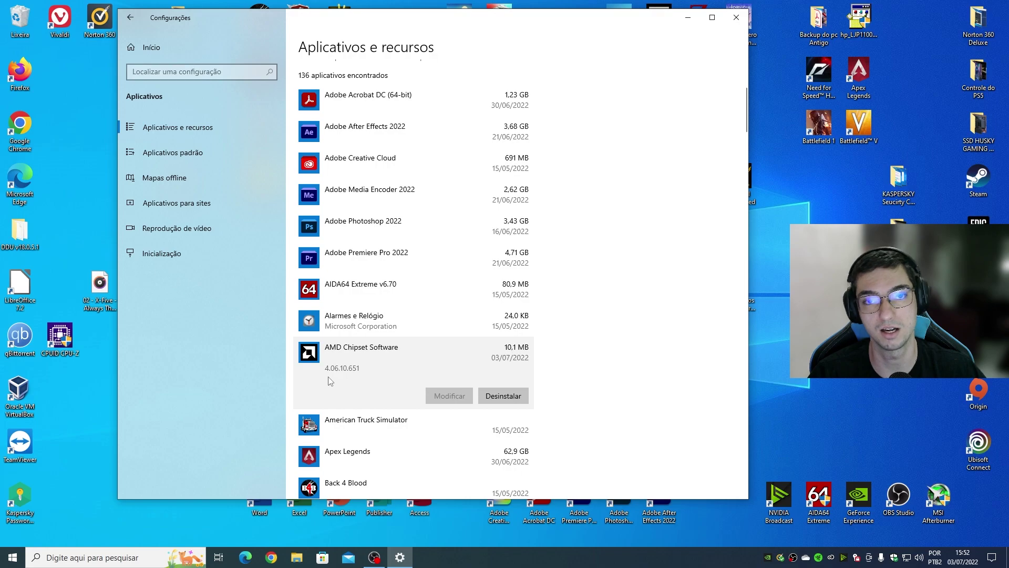
Search Google for 'amd' in a new tab and open AMD's Drivers & Support page.
{"action": "left_click", "coordinate": [271, 557]}
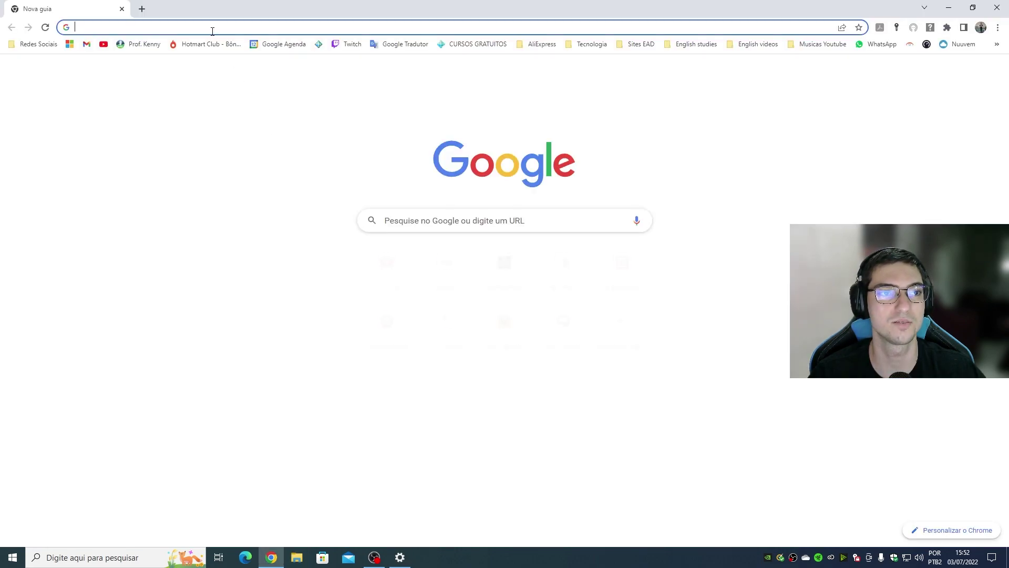
{"action": "type", "text": "amd"}
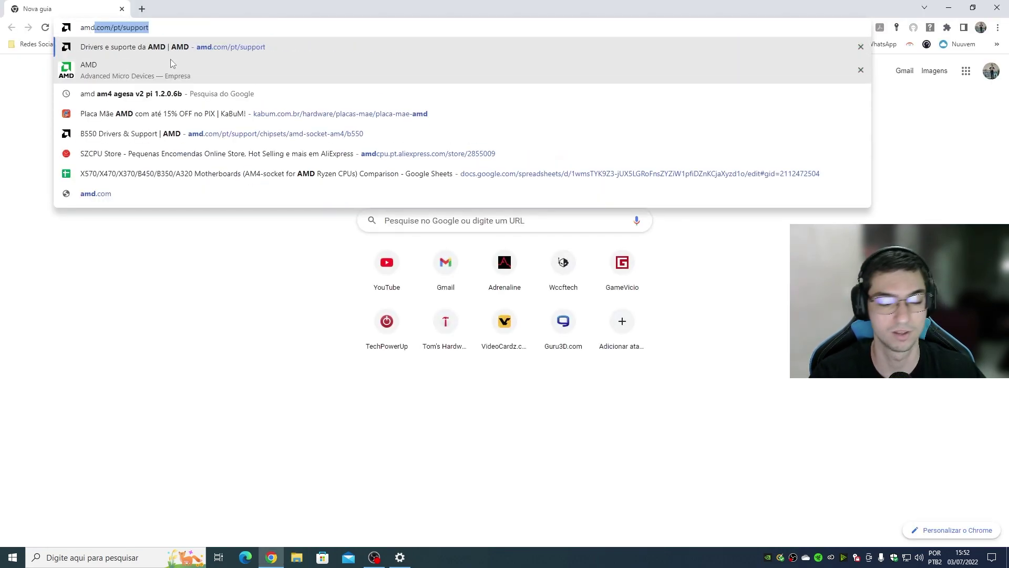
{"action": "key", "text": "Delete"}
{"action": "key", "text": "Return"}
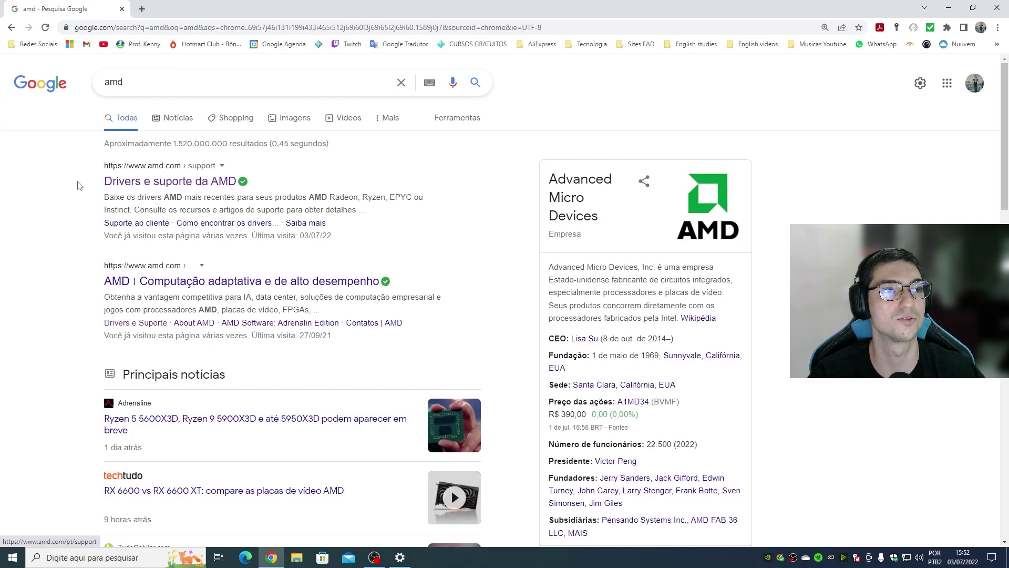
{"action": "left_click", "coordinate": [138, 190]}
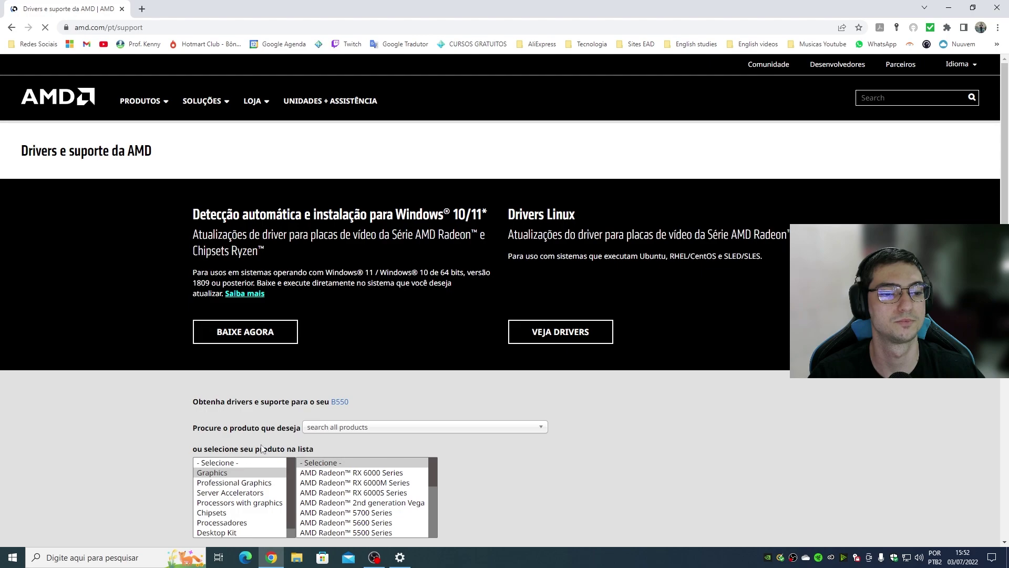
Choose Chipsets > AMD Socket AM4 > B550, submit, and expand the Windows 10 64-Bit list.
{"action": "scroll", "coordinate": [157, 273], "scroll_direction": "down", "scroll_amount": 3}
{"action": "left_click", "coordinate": [226, 354]}
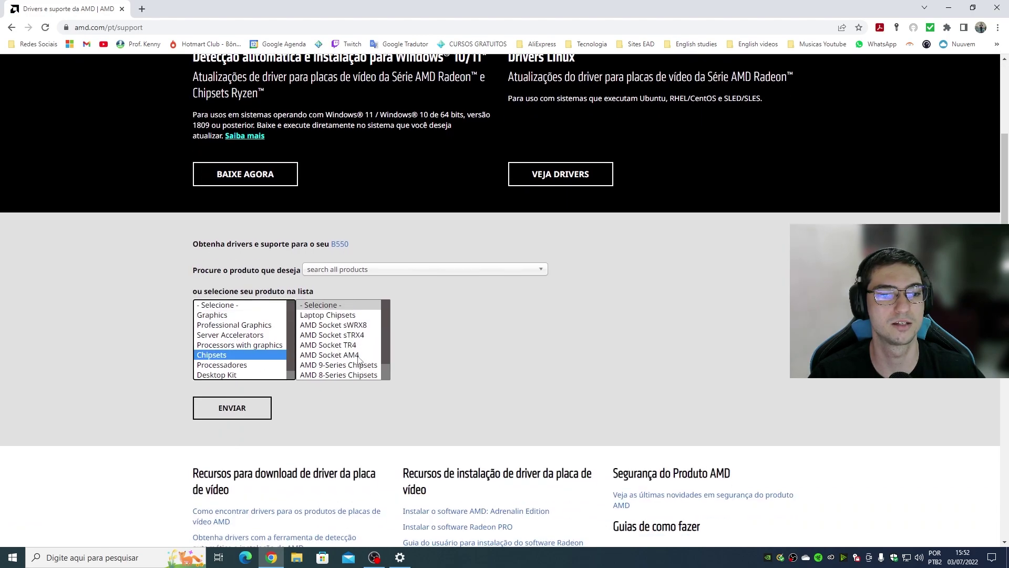
{"action": "left_click", "coordinate": [359, 357]}
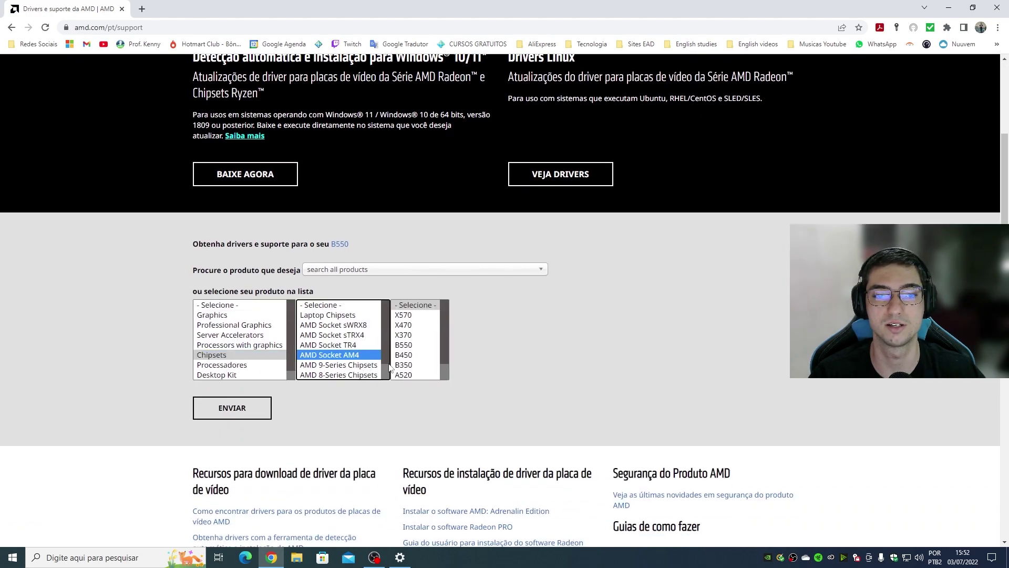
{"action": "left_click", "coordinate": [404, 345]}
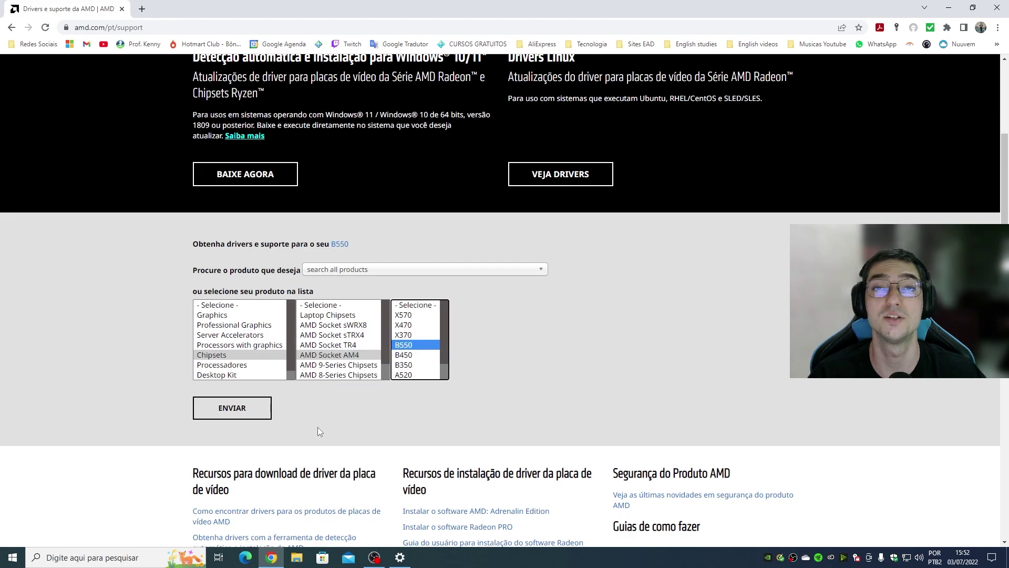
{"action": "left_click", "coordinate": [247, 417]}
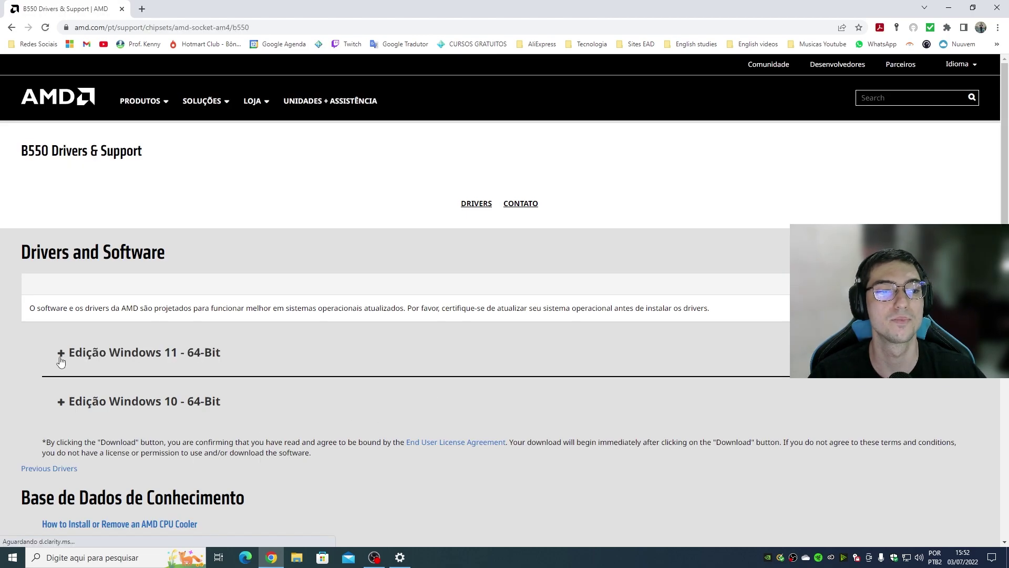
{"action": "left_click", "coordinate": [154, 409]}
{"action": "scroll", "coordinate": [142, 368], "scroll_direction": "down", "scroll_amount": 3}
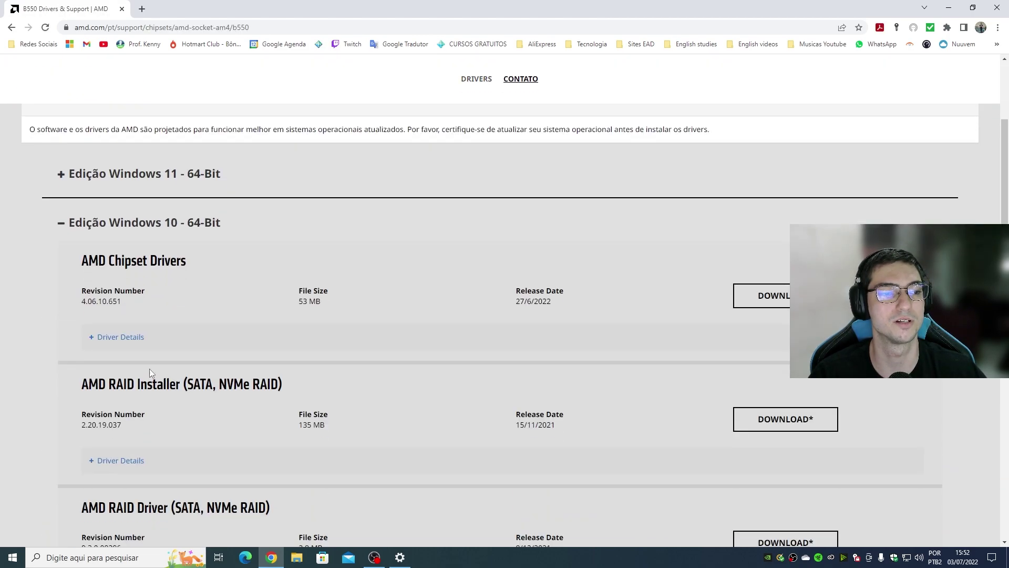
Place Settings beside AMD's page, highlight revision 4.06.10.651, and bring Settings back in front.
{"action": "left_click", "coordinate": [400, 557]}
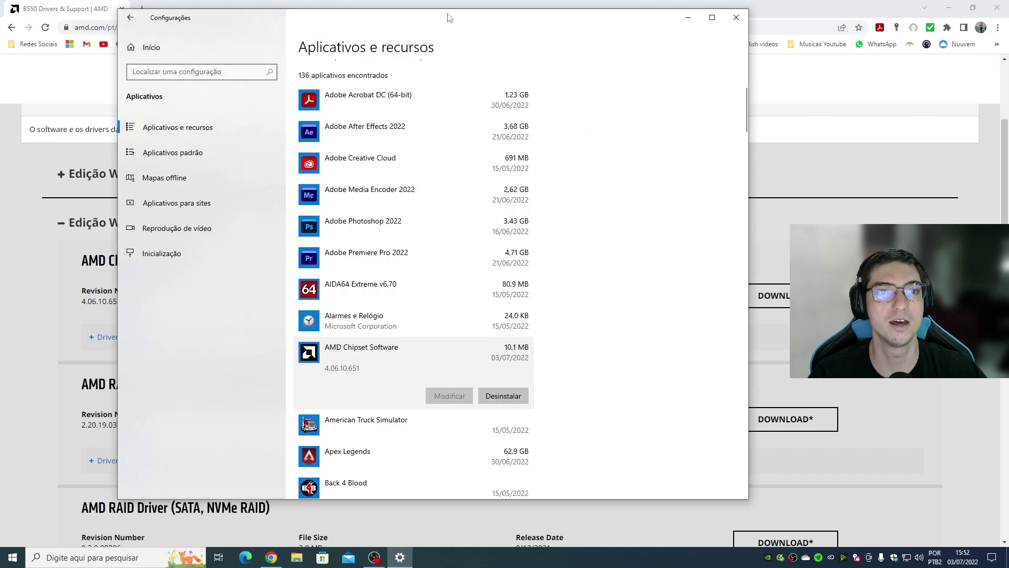
{"action": "left_click_drag", "start_coordinate": [437, 21], "coordinate": [503, 20]}
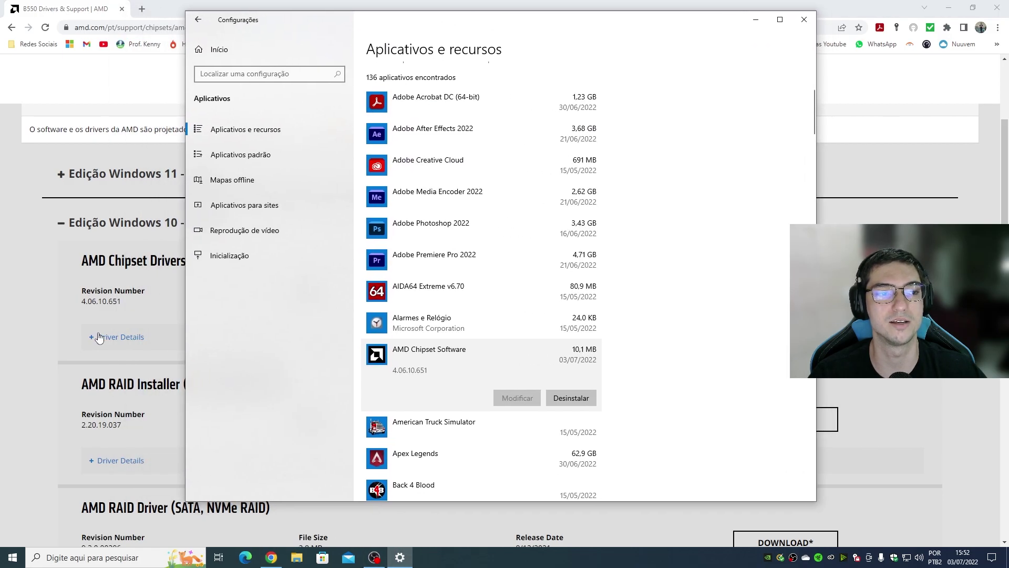
{"action": "left_click_drag", "start_coordinate": [88, 311], "coordinate": [88, 302]}
{"action": "left_click", "coordinate": [400, 557]}
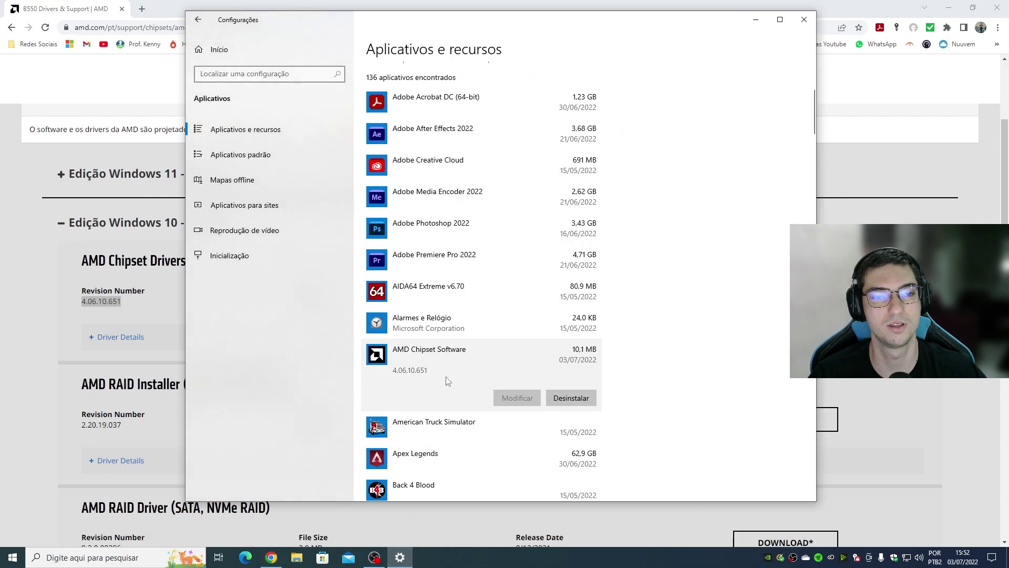